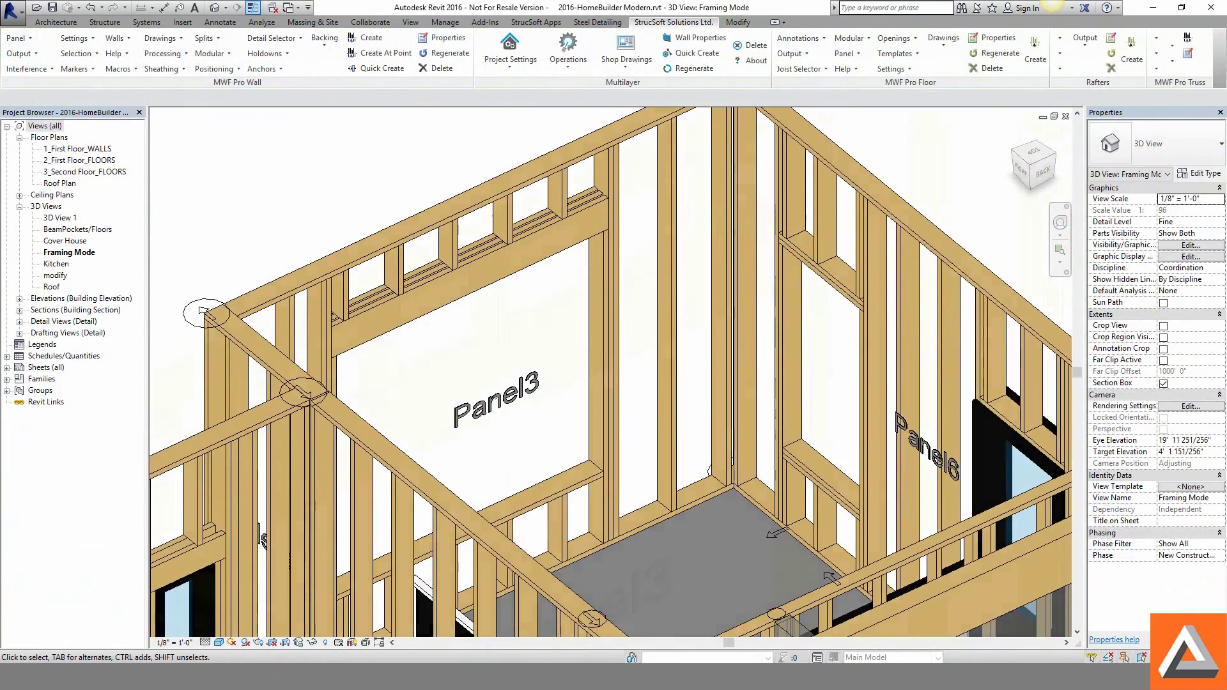
Zoom in on the vertical framing member in the wall beside Panel3.
{"action": "scroll", "coordinate": [755, 230], "scroll_direction": "up", "scroll_amount": 5}
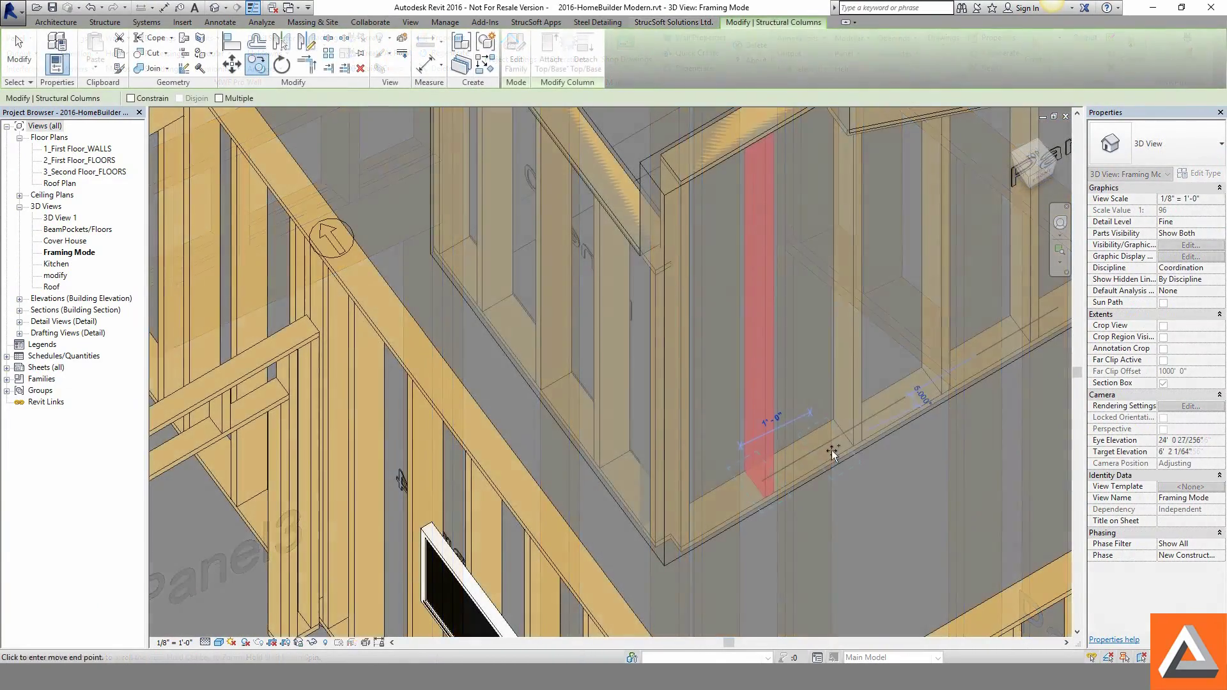
Drop the column at its new wall position and make it a BIMSF-Dimension Lumber-POST 6x6.
{"action": "left_click", "coordinate": [817, 450]}
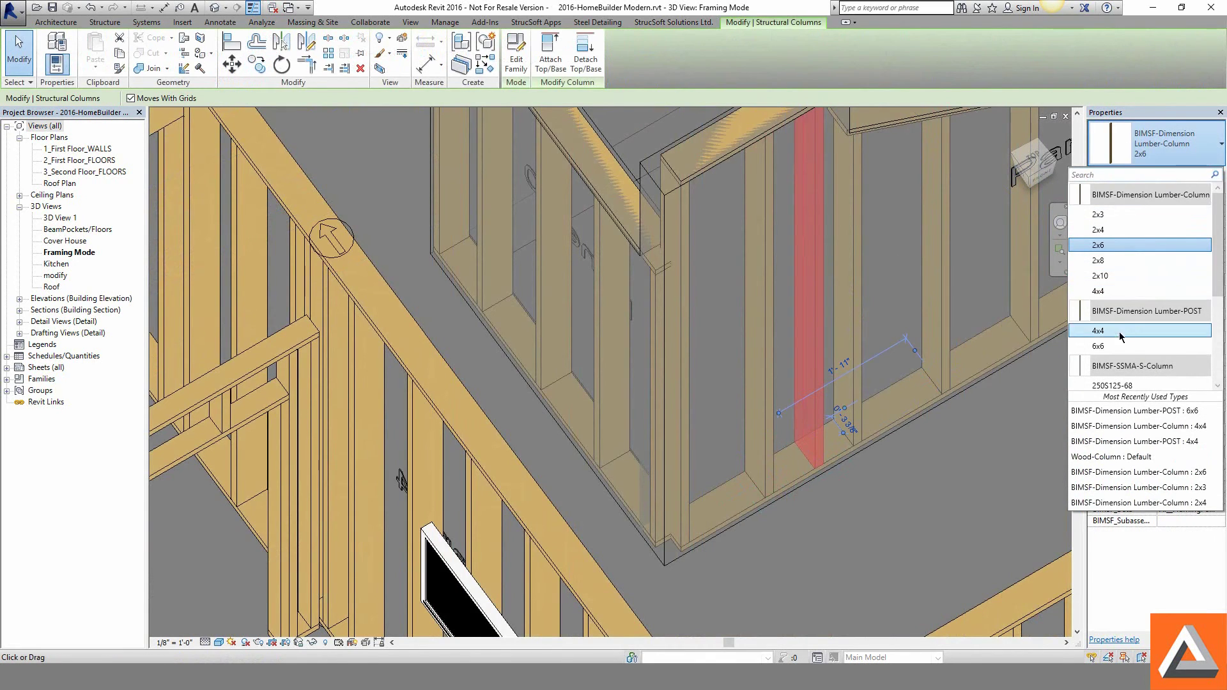
{"action": "left_click", "coordinate": [1122, 346]}
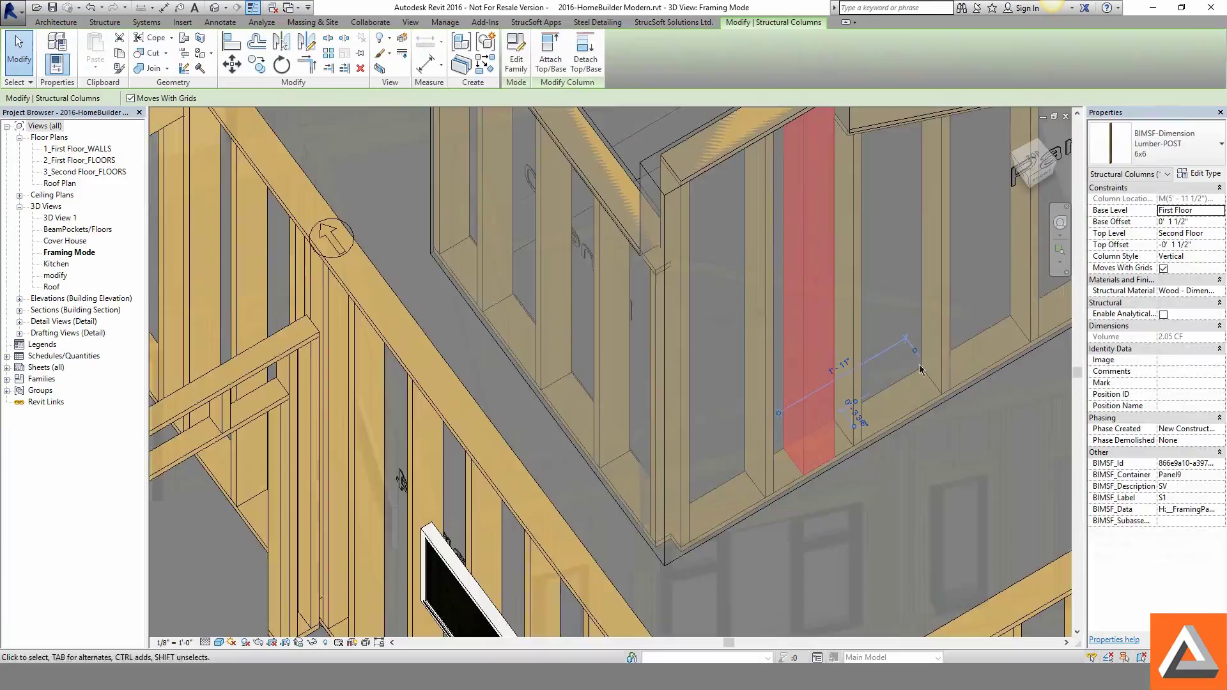
{"action": "middle_click_drag", "start_coordinate": [921, 369], "coordinate": [498, 376], "text": "shift"}
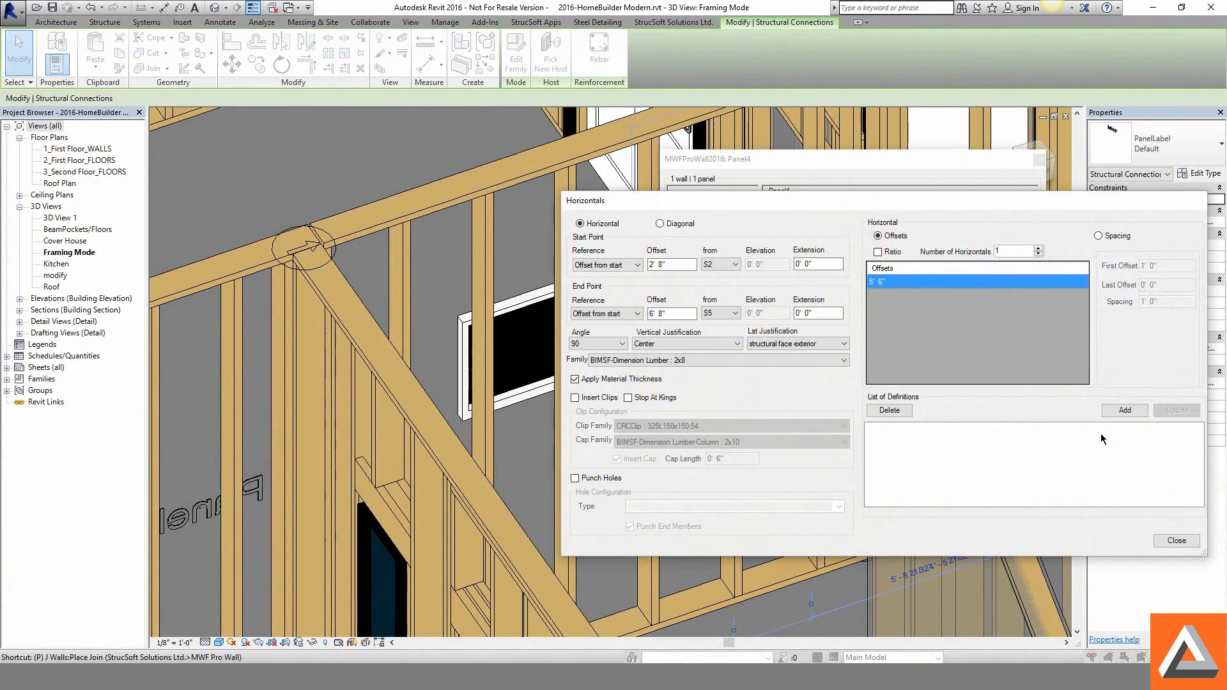
Add the 2x8 horizontal member to Panel4's Horizontals definitions.
{"action": "left_click", "coordinate": [1118, 412]}
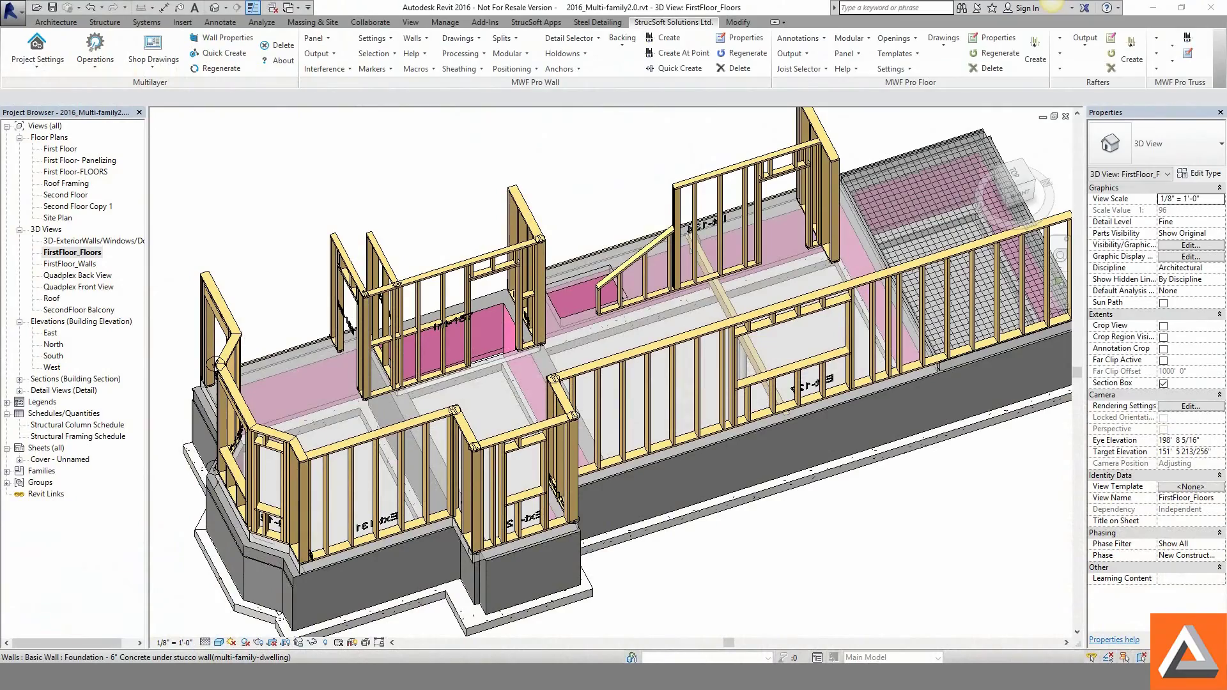
Rotate the first-floor FloorPanel joist direction arrows 90° with RO.
{"action": "left_click", "coordinate": [522, 389]}
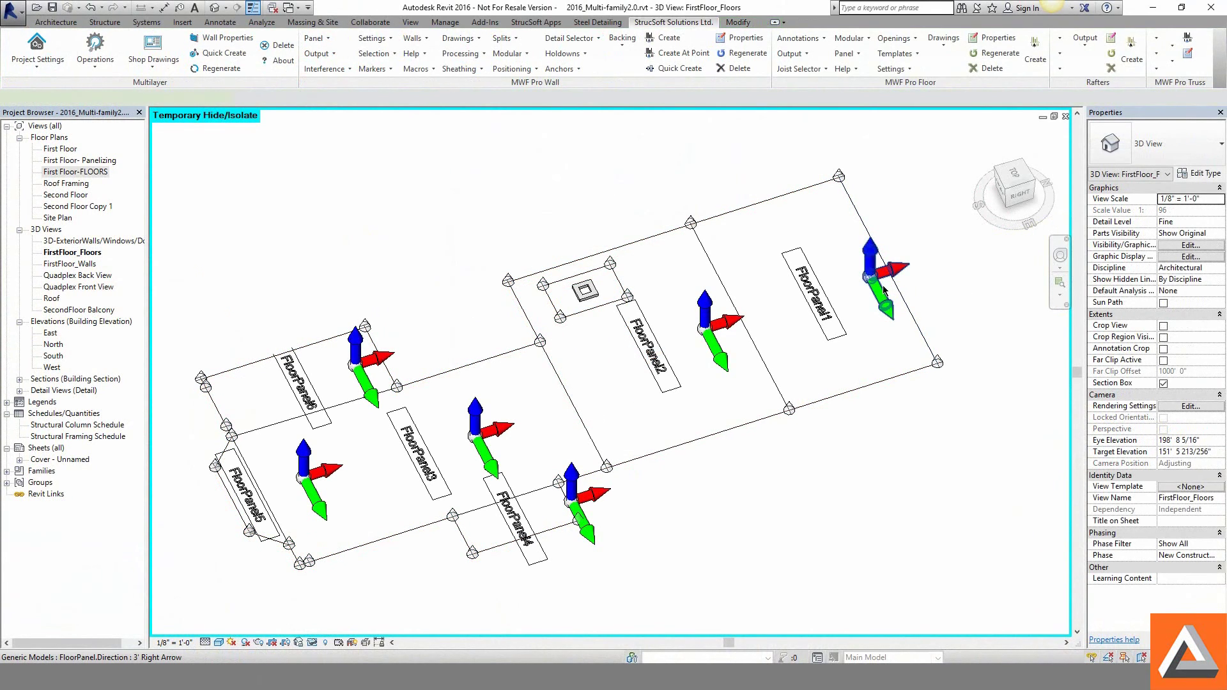
{"action": "left_click", "coordinate": [884, 291]}
{"action": "key", "text": "r"}
{"action": "key", "text": "o"}
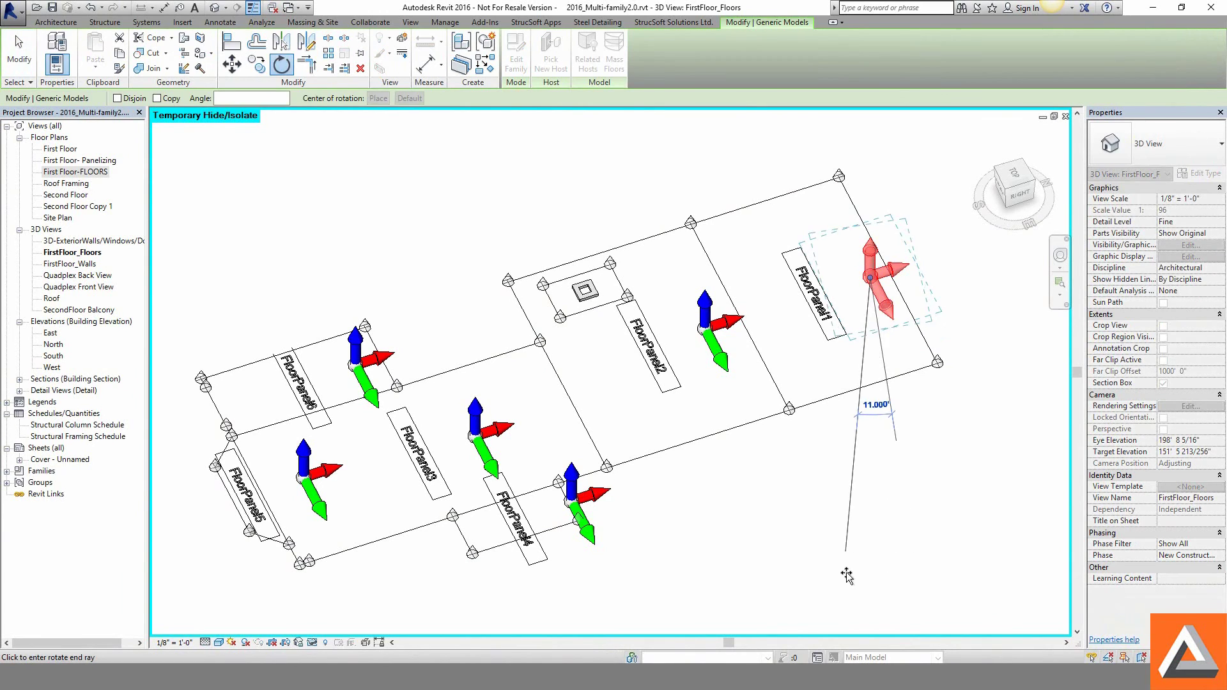
{"action": "left_click", "coordinate": [844, 570]}
{"action": "type", "text": "90"}
{"action": "key", "text": "Return"}
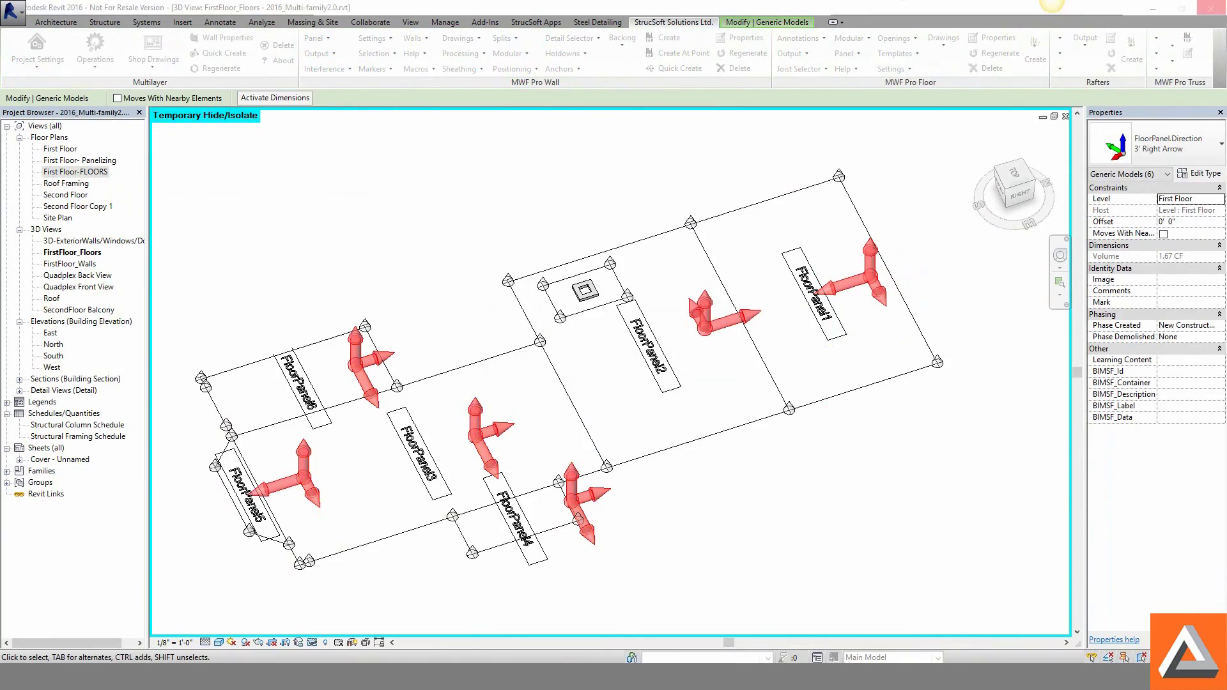
{"action": "key", "text": "Escape"}
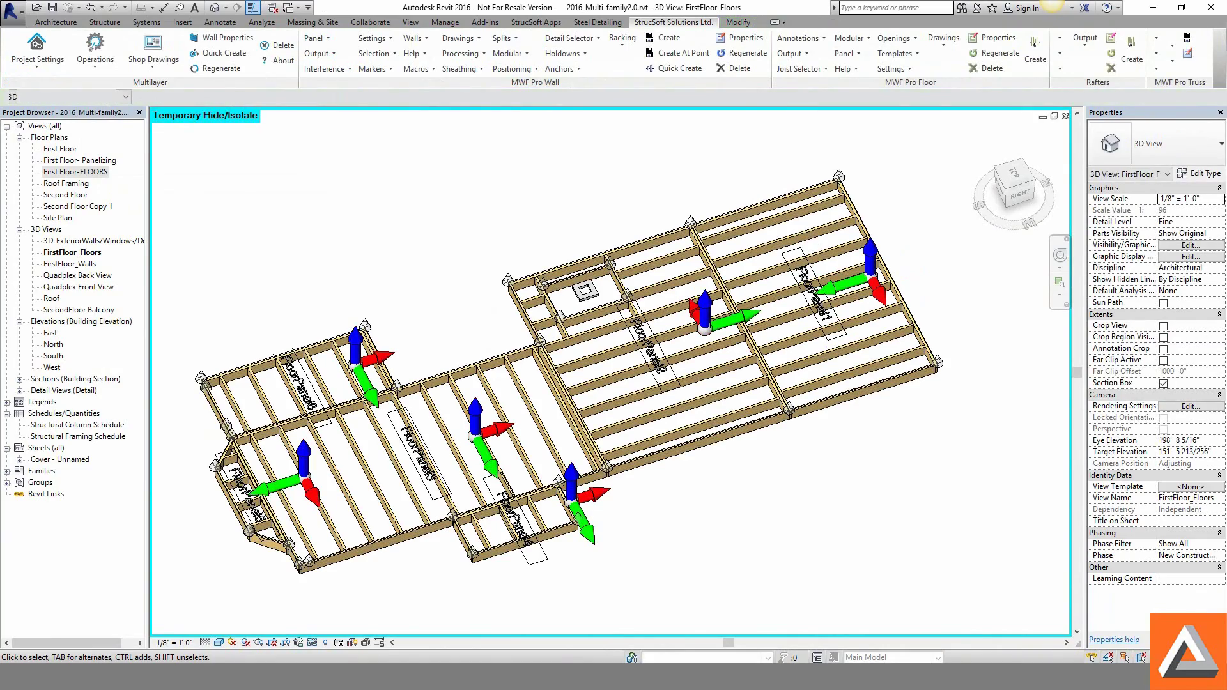
Add staggered 2x8 bridging marker lines to FloorPanel1 at 4' spacing.
{"action": "scroll", "coordinate": [735, 198], "scroll_direction": "up", "scroll_amount": 5}
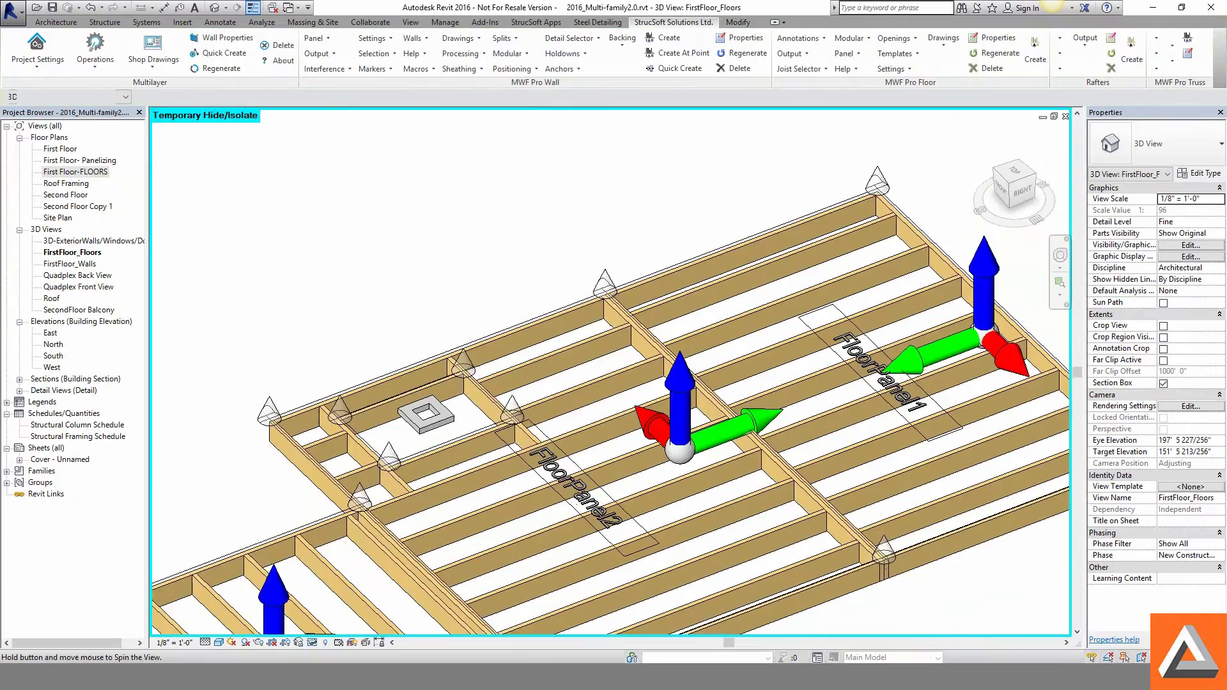
{"action": "scroll", "coordinate": [735, 198], "scroll_direction": "down", "scroll_amount": 5}
{"action": "left_click", "coordinate": [792, 281]}
{"action": "left_click", "coordinate": [846, 53]}
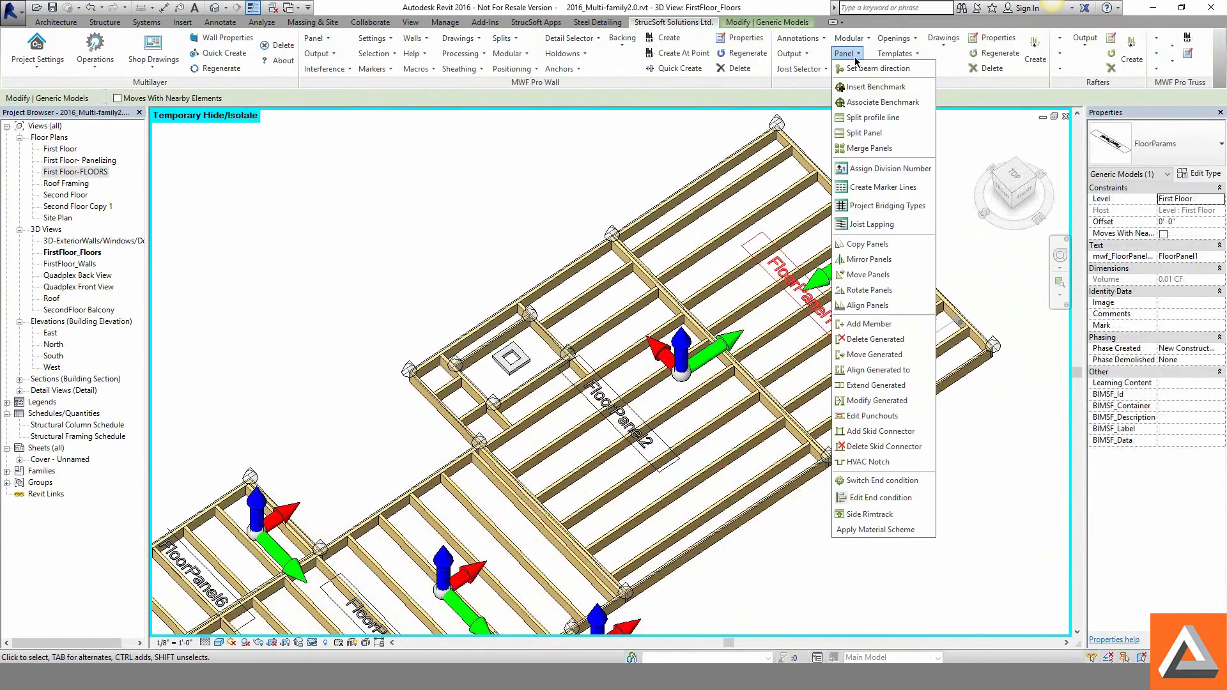
{"action": "left_click", "coordinate": [879, 188]}
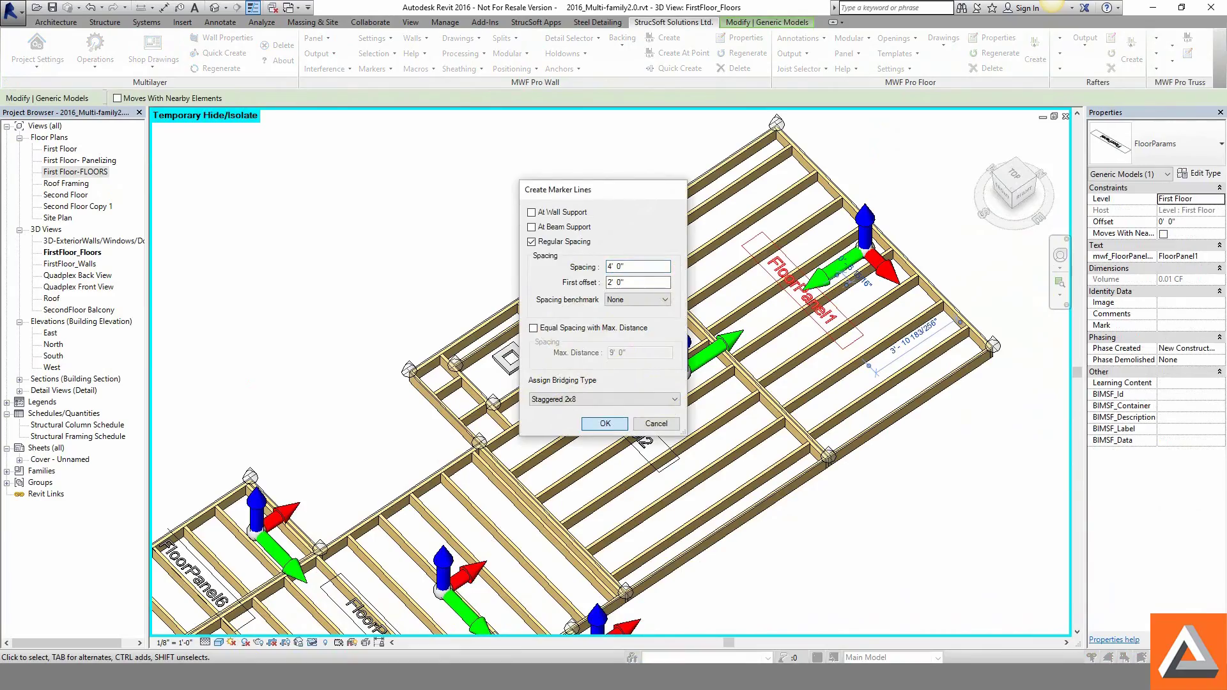
{"action": "key", "text": "Return"}
{"action": "scroll", "coordinate": [959, 160], "scroll_direction": "up", "scroll_amount": 3}
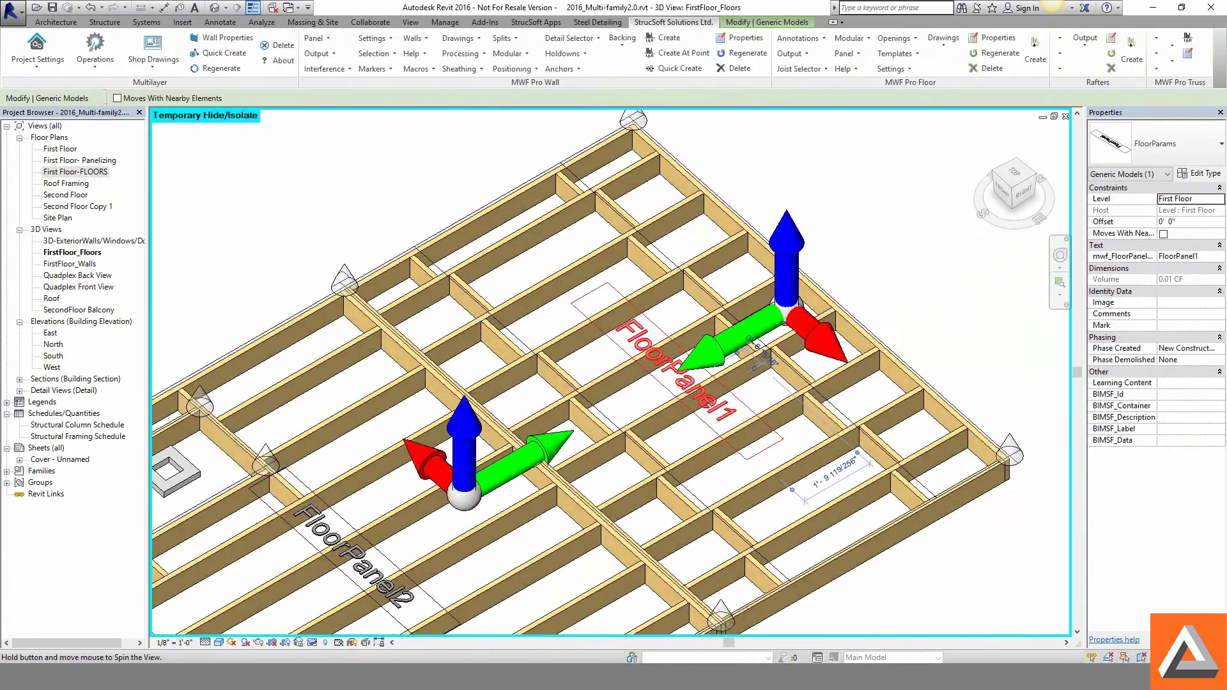
{"action": "middle_click_drag", "start_coordinate": [639, 384], "coordinate": [665, 376], "text": "shift"}
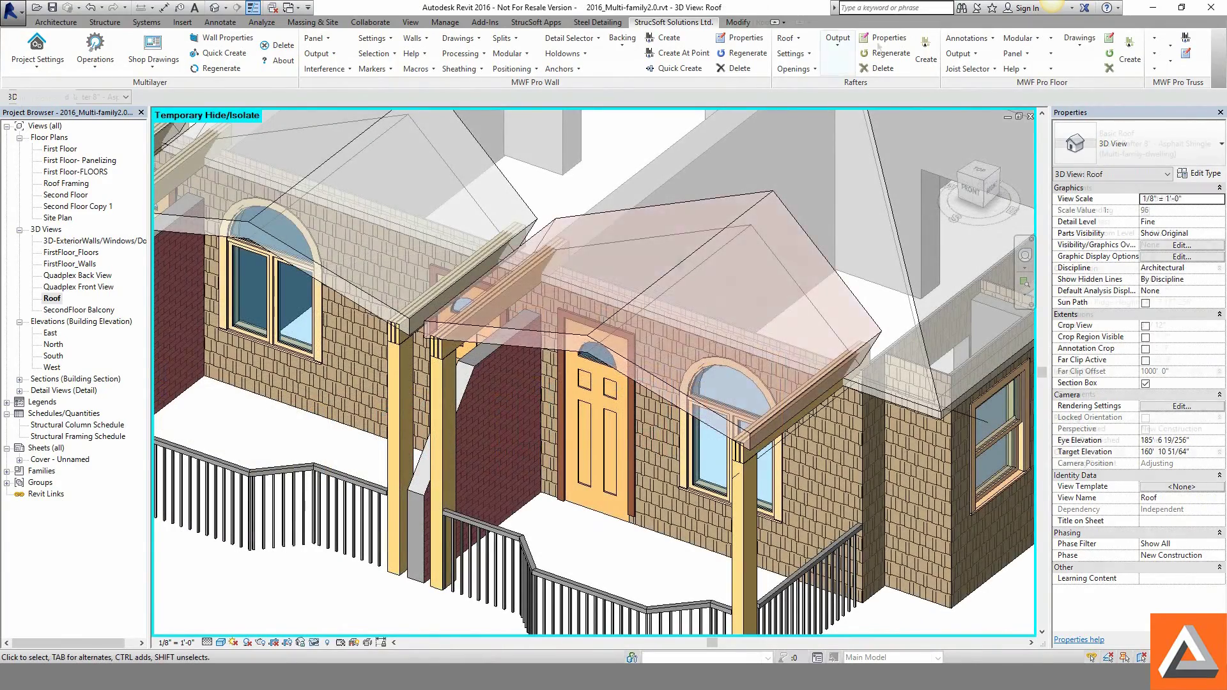
Frame the porch roof with template rafters, double fascia, and hip and valley rafters.
{"action": "left_click", "coordinate": [926, 54]}
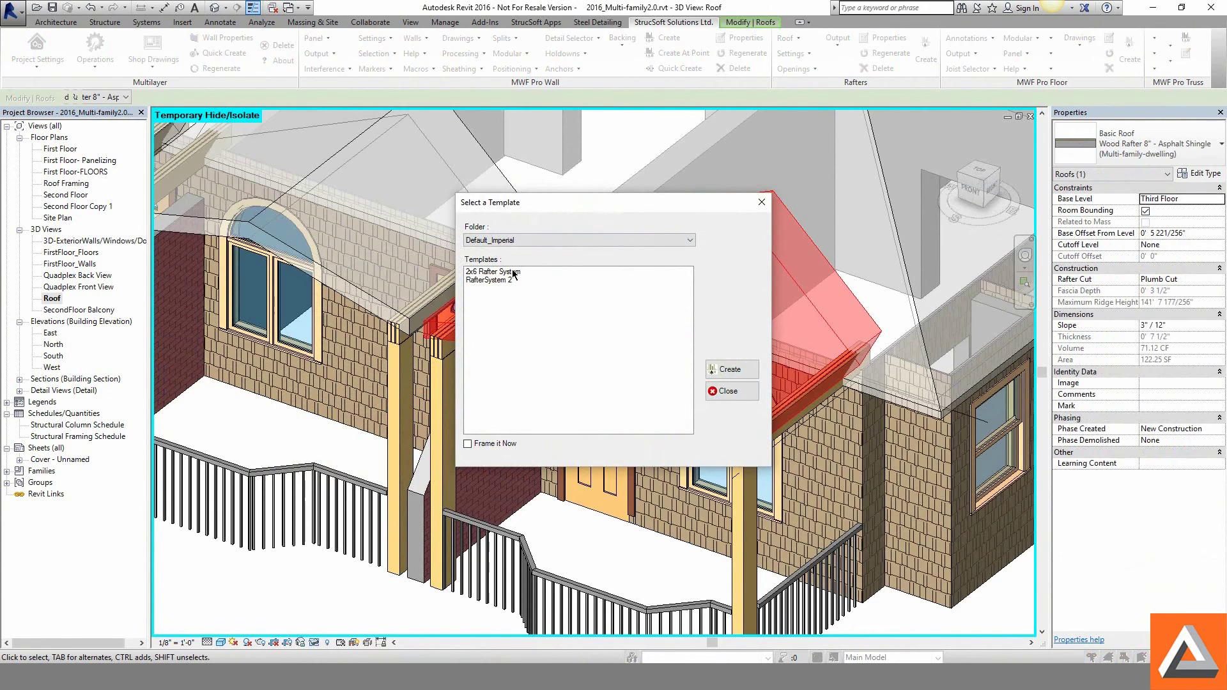
{"action": "left_click", "coordinate": [727, 370]}
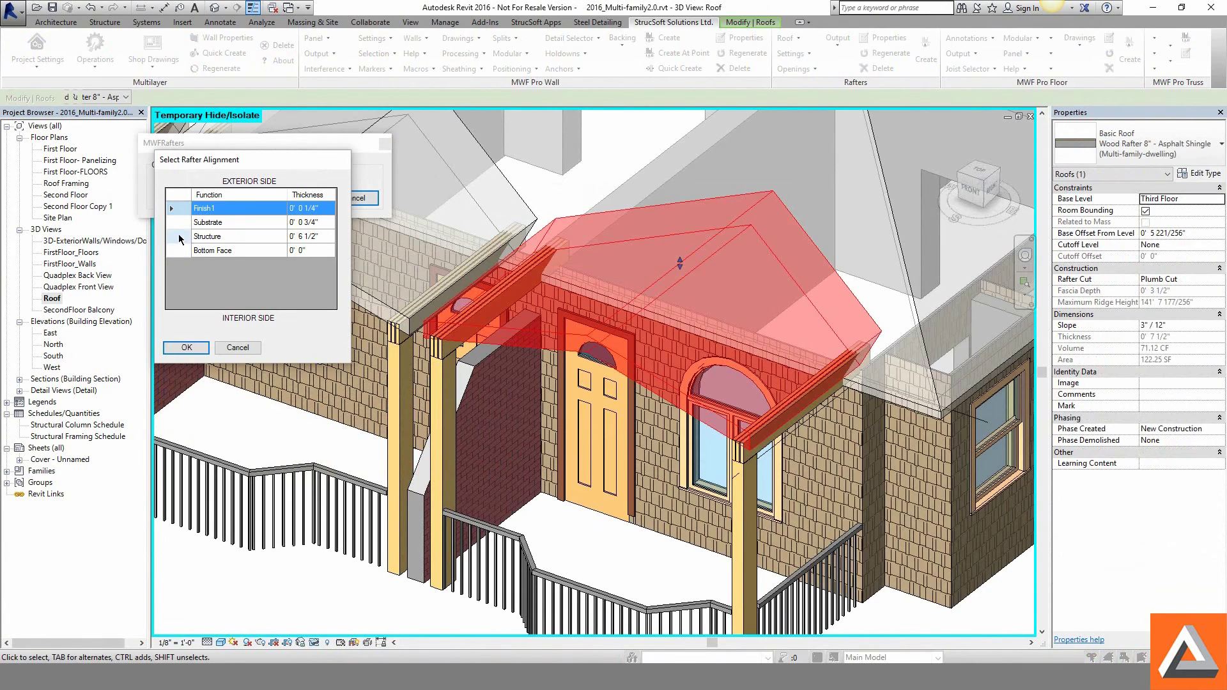
{"action": "left_click", "coordinate": [188, 349]}
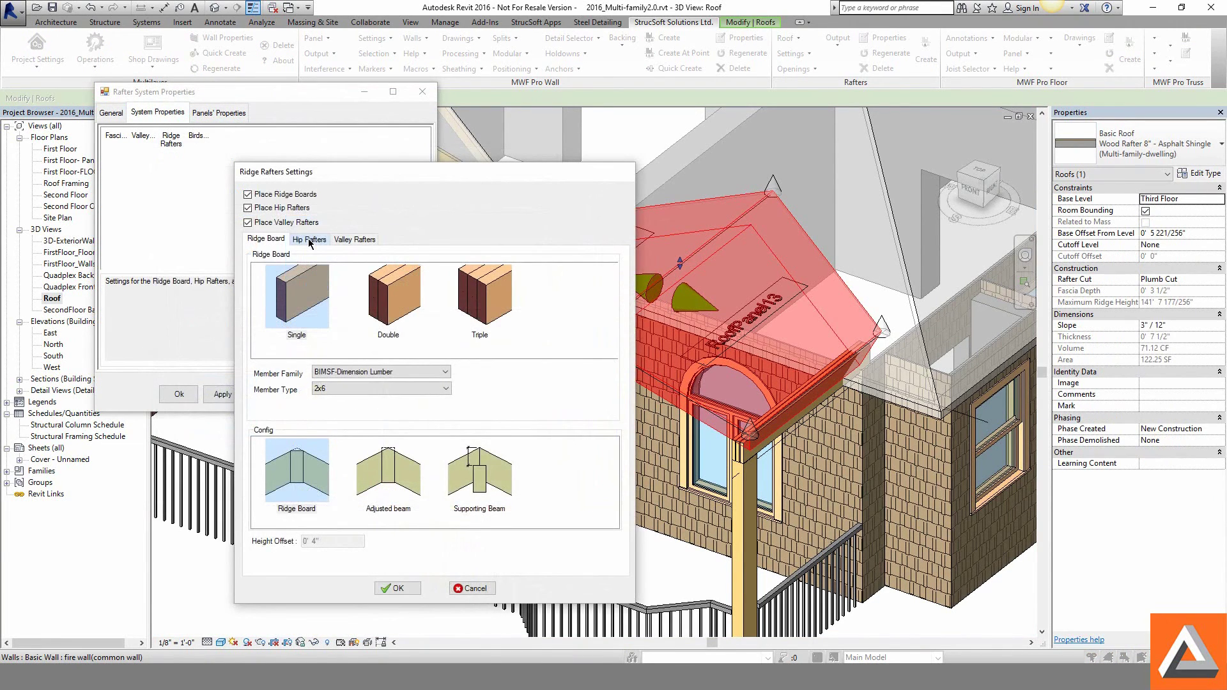
{"action": "left_click", "coordinate": [309, 239]}
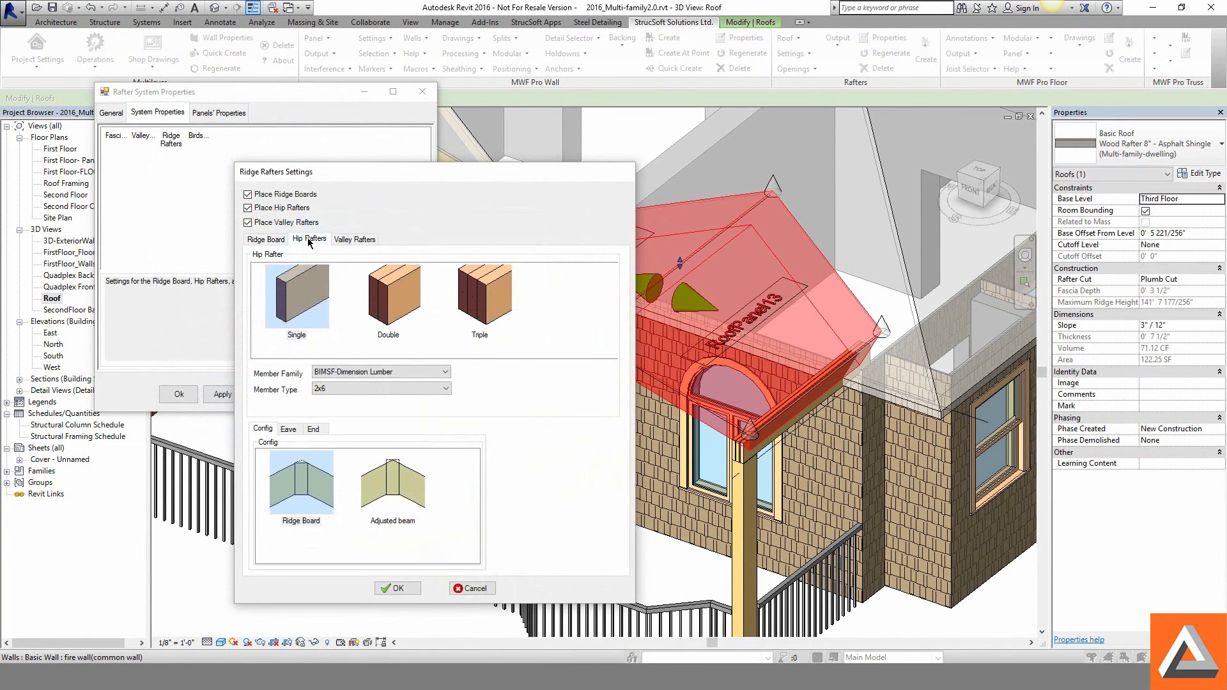
{"action": "left_click", "coordinate": [353, 240]}
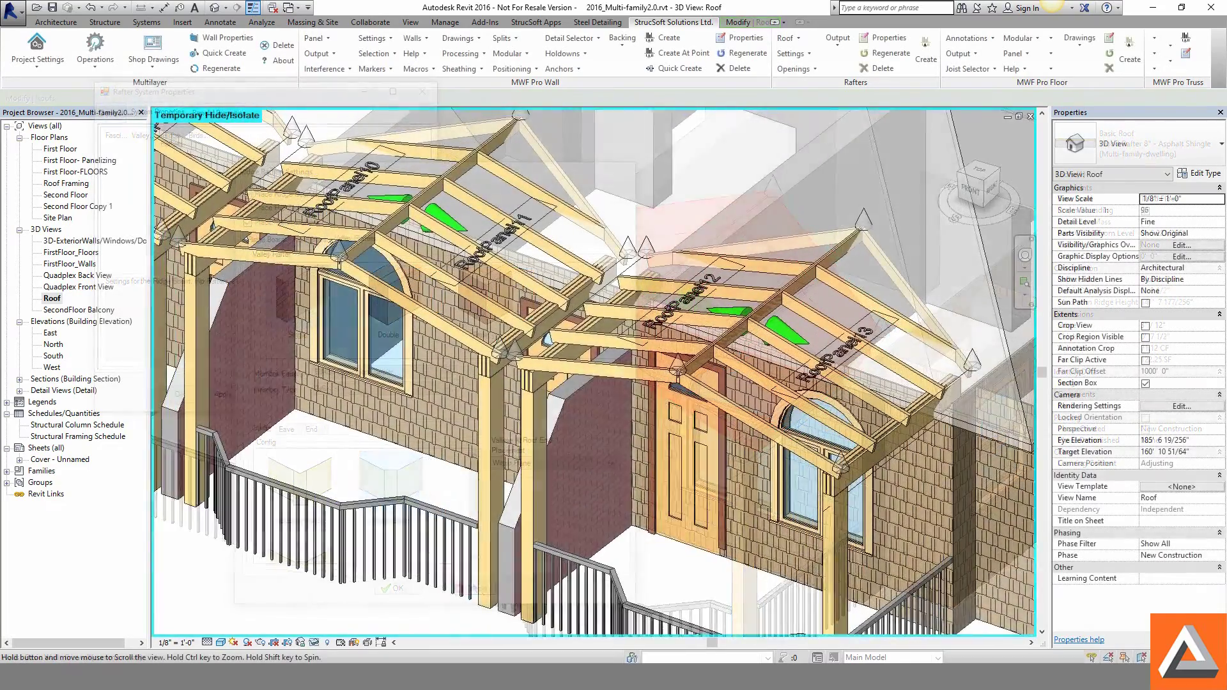
{"action": "middle_click_drag", "start_coordinate": [595, 371], "coordinate": [802, 419]}
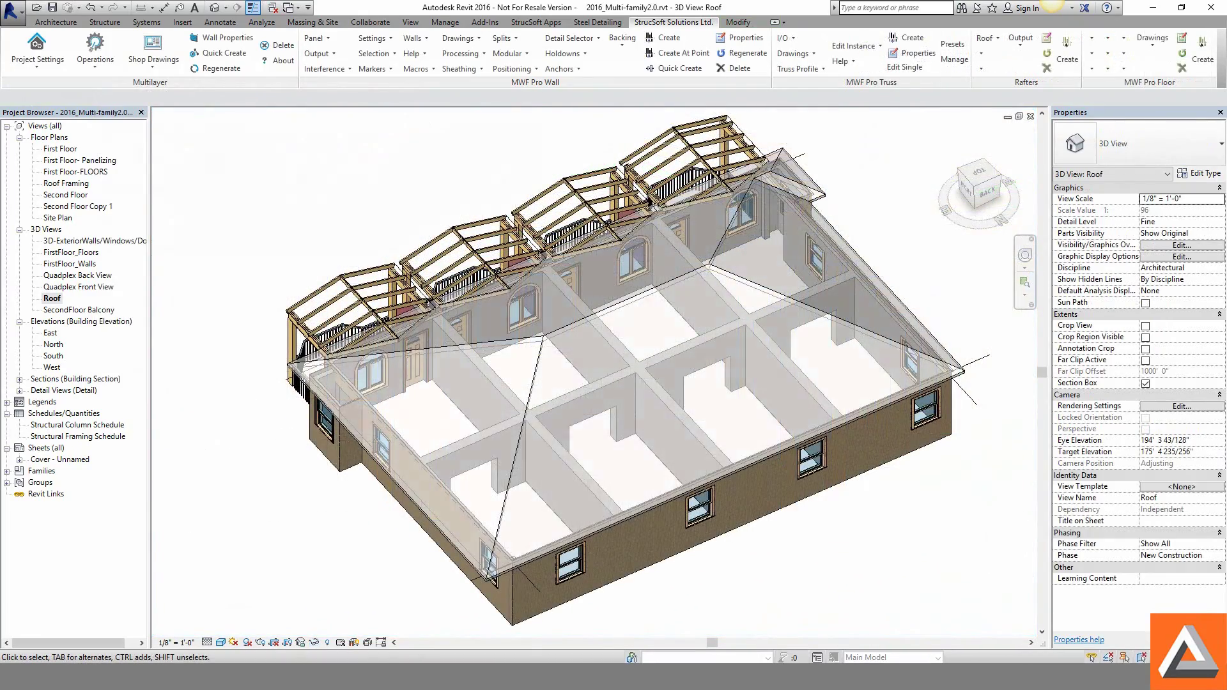
Generate truss envelopes across the main roof.
{"action": "left_click", "coordinate": [649, 202]}
{"action": "left_click", "coordinate": [911, 40]}
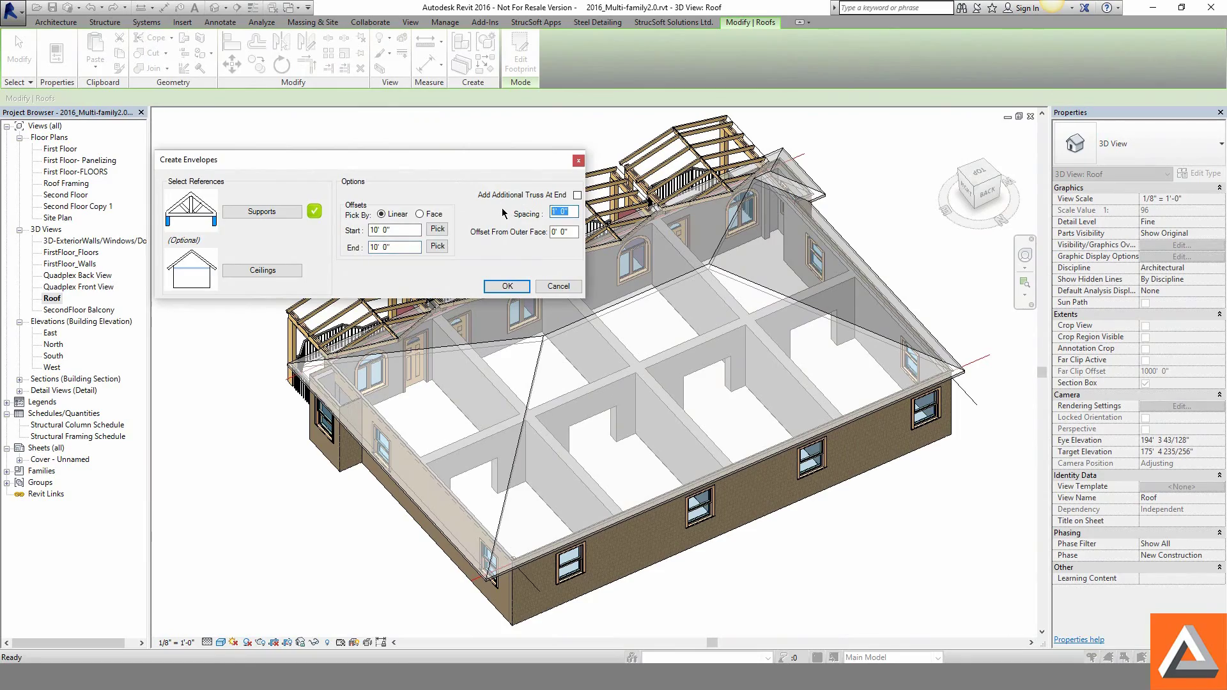
{"action": "key", "text": "Return"}
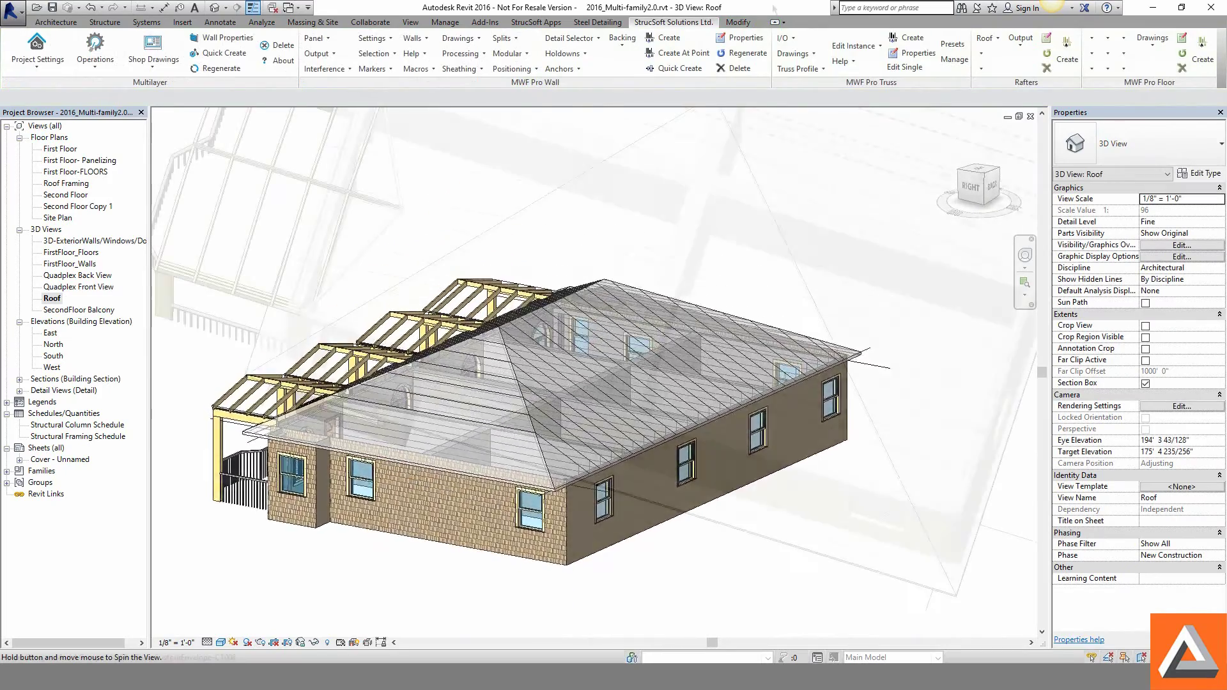
Apply the Hip End truss profile along the roof's picked hip lines.
{"action": "left_click", "coordinate": [804, 69]}
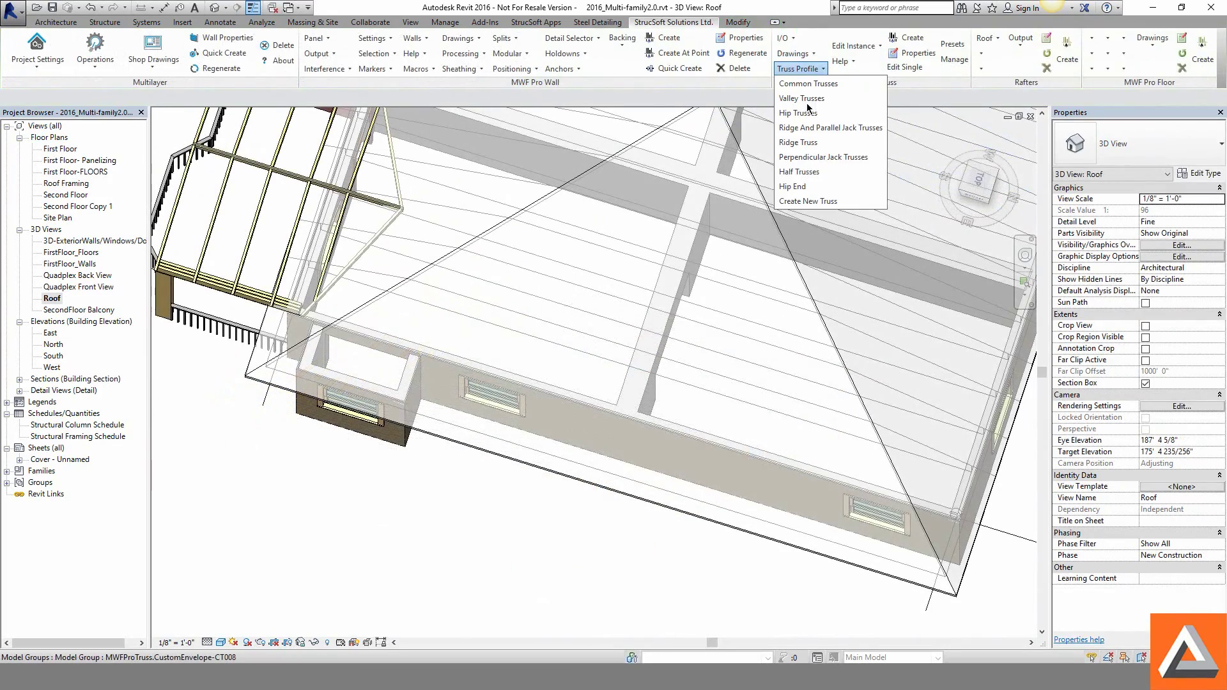
{"action": "left_click", "coordinate": [795, 188]}
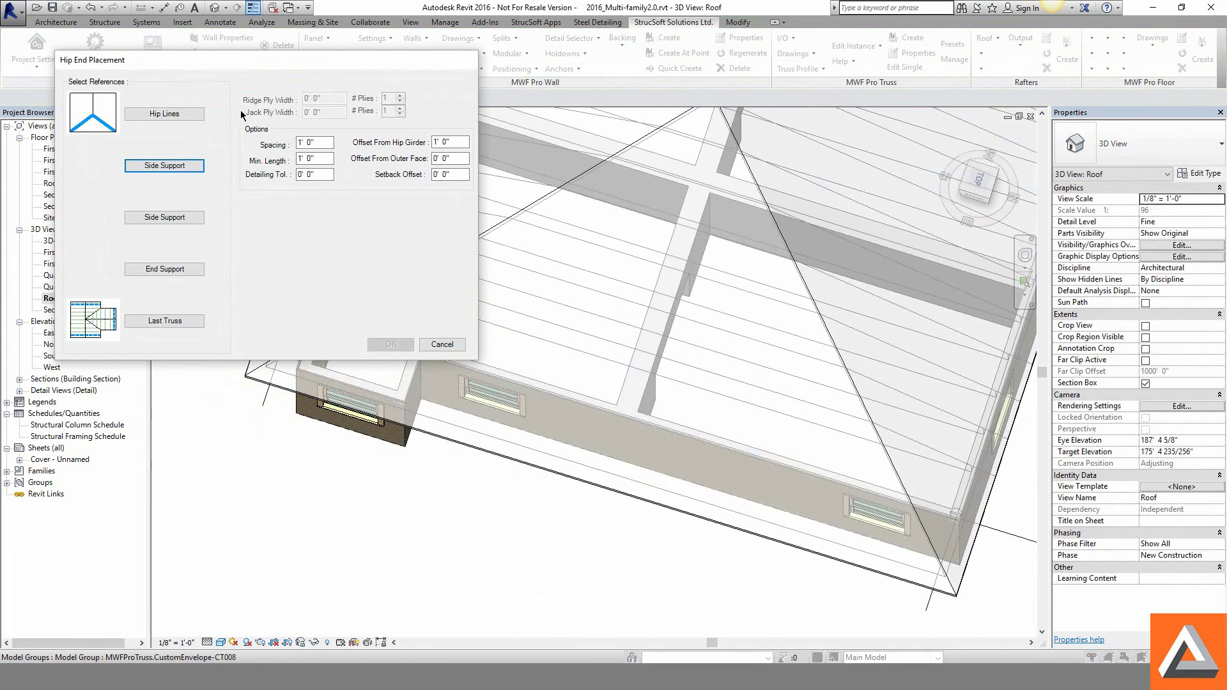
{"action": "left_click", "coordinate": [186, 114]}
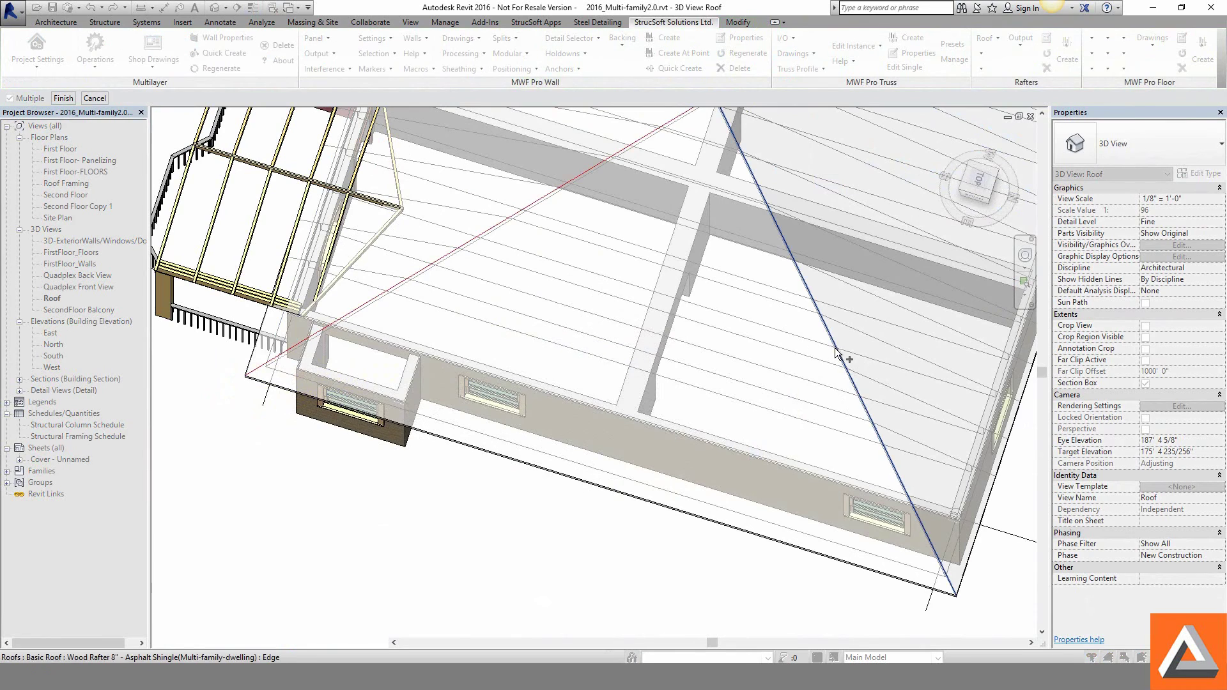
{"action": "left_click", "coordinate": [652, 326]}
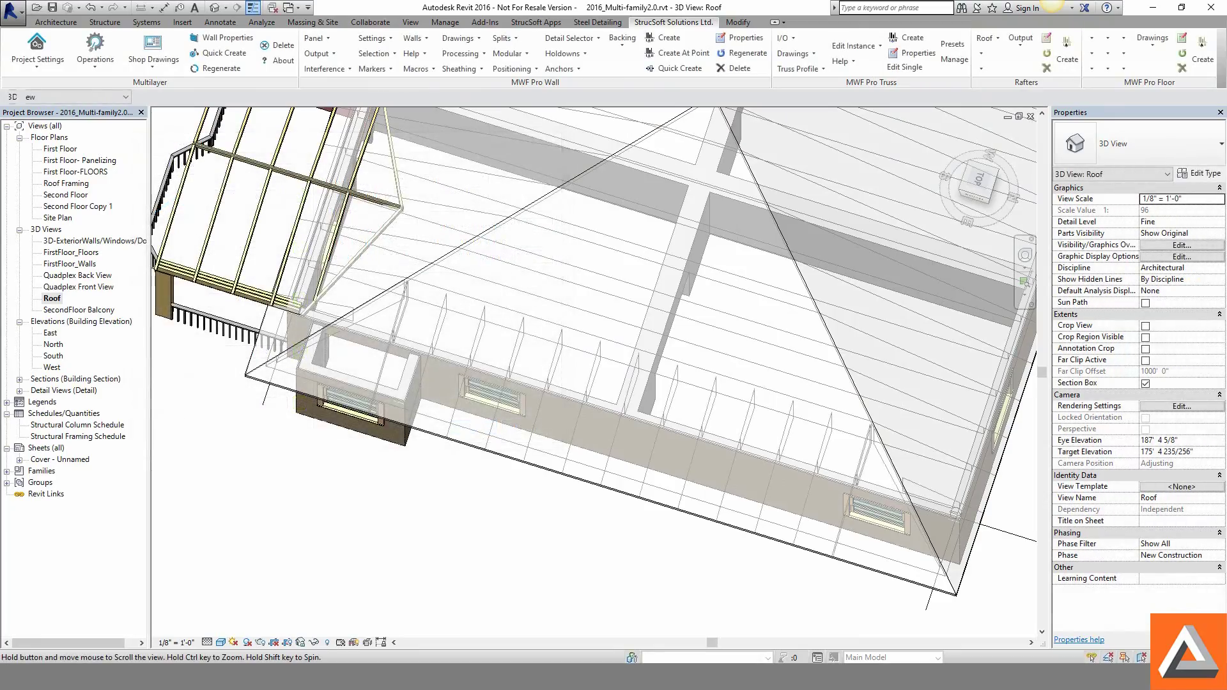
{"action": "middle_click_drag", "start_coordinate": [594, 370], "coordinate": [940, 313], "text": "shift"}
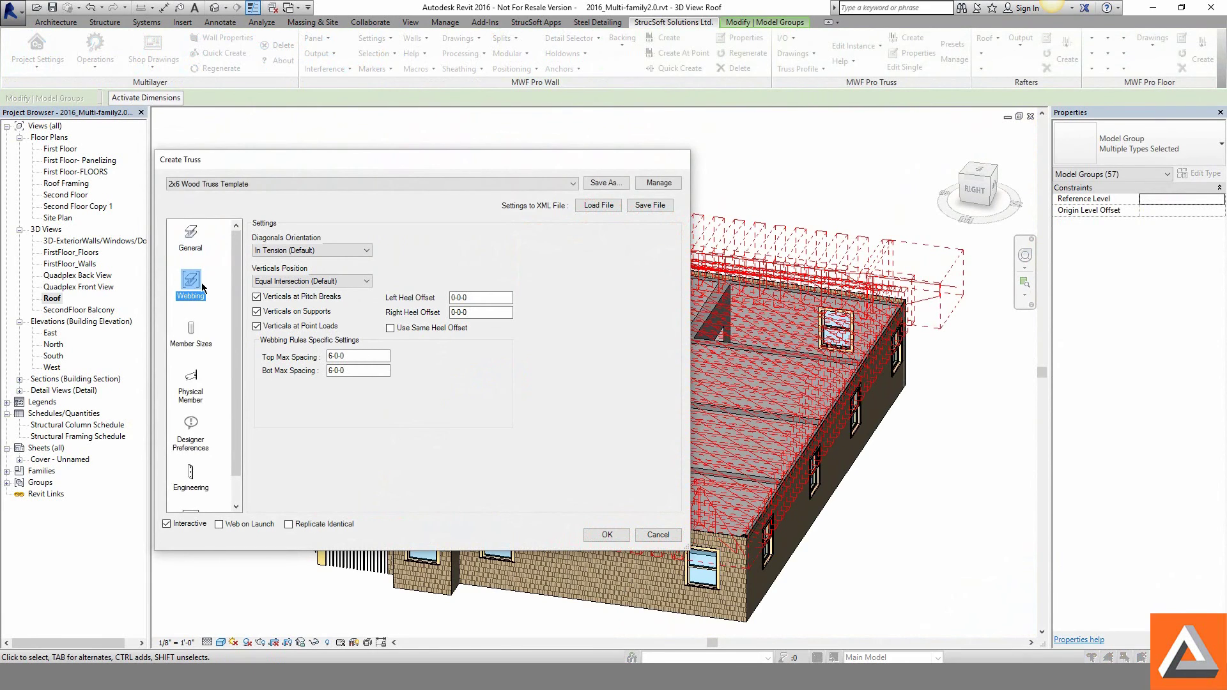
Create the trusses from the 2x6 Wood Truss Template, accepting each Truss Designer design.
{"action": "left_click", "coordinate": [190, 333]}
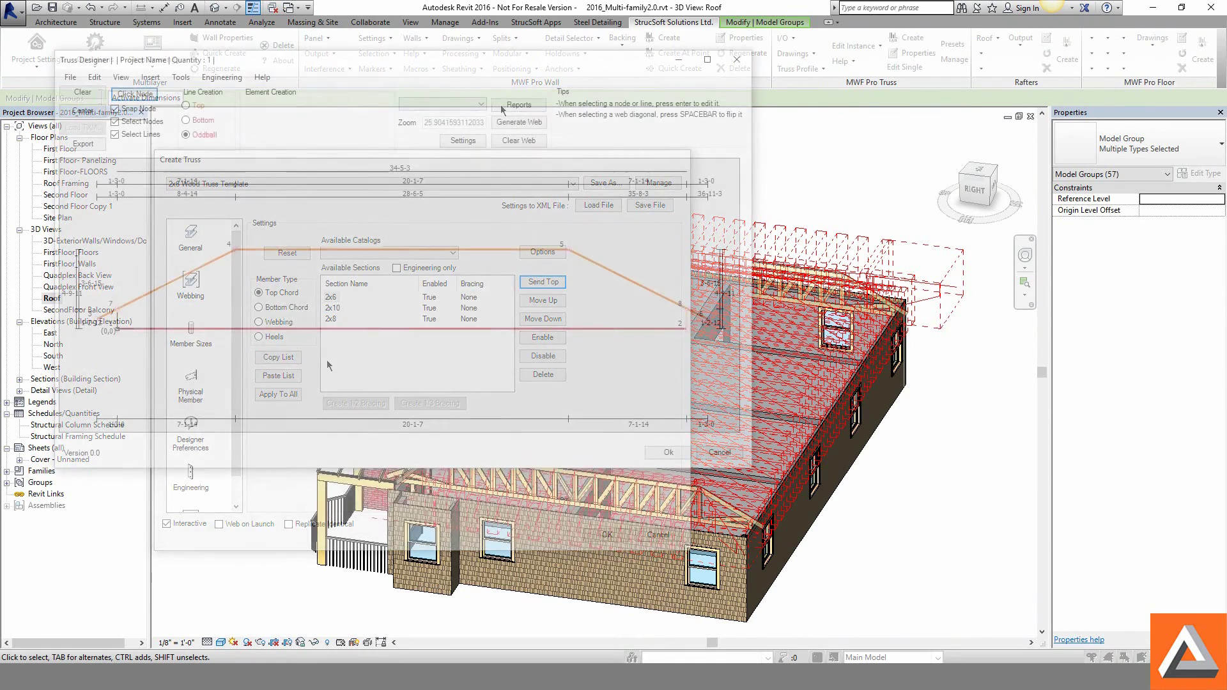
{"action": "left_click", "coordinate": [676, 452]}
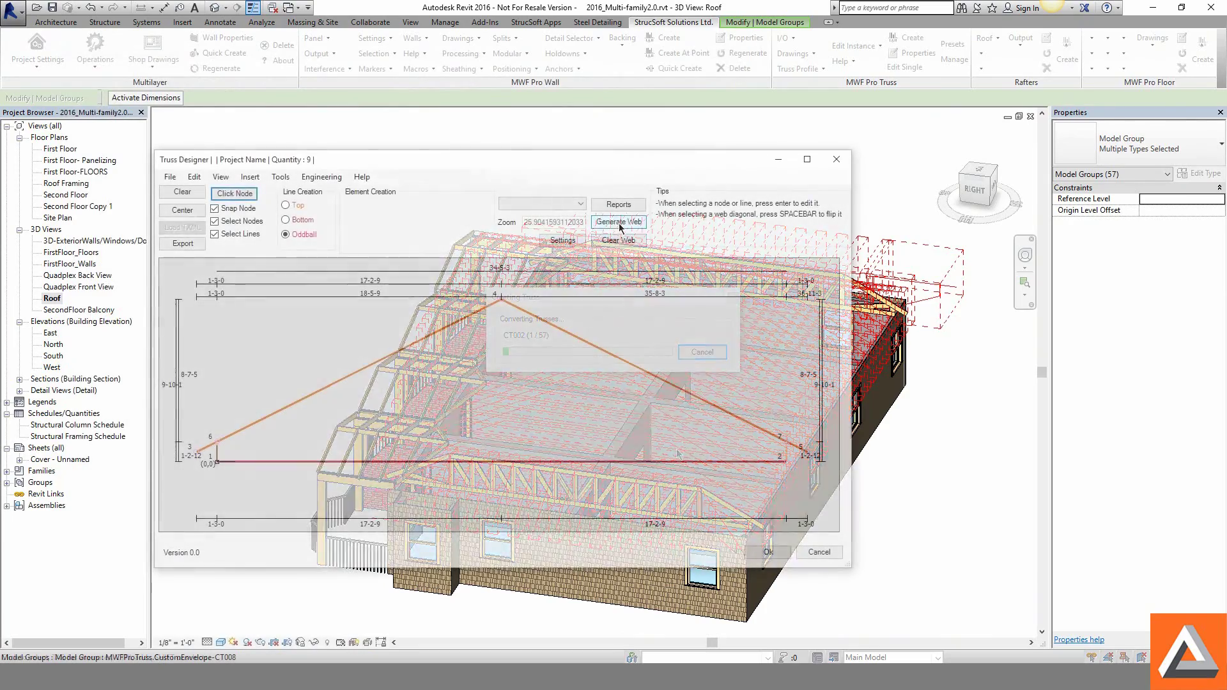
{"action": "left_click", "coordinate": [768, 553]}
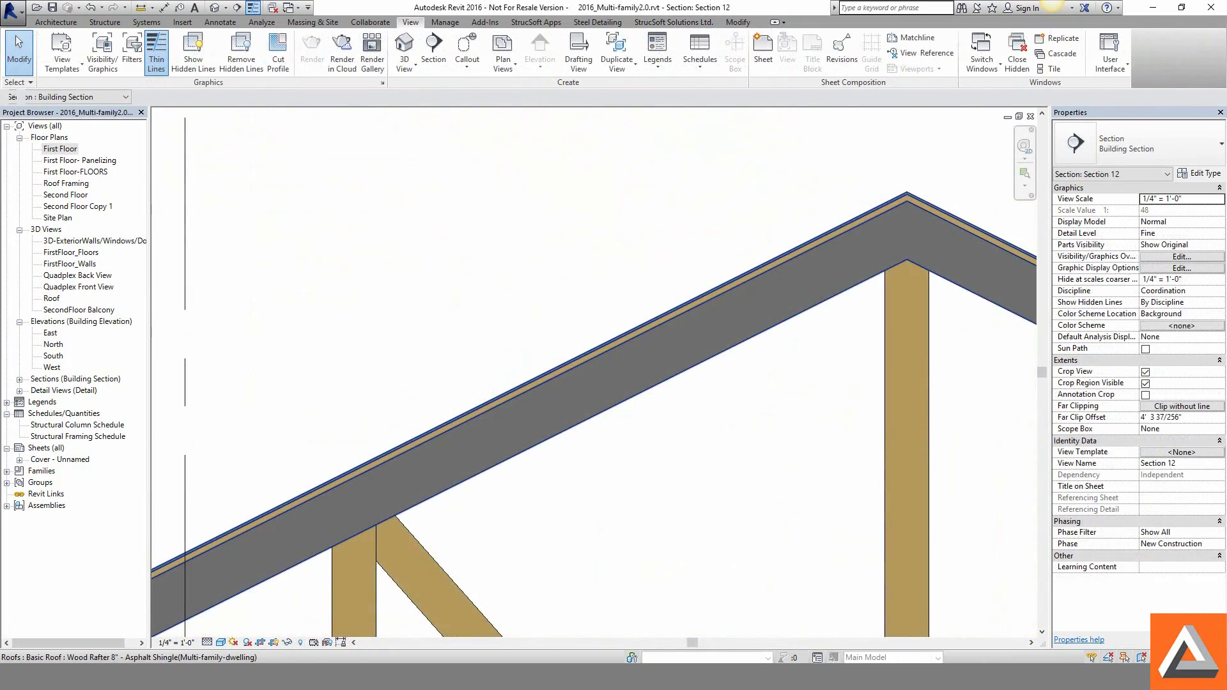
Select the roof above the truss in the section view.
{"action": "left_click", "coordinate": [711, 349]}
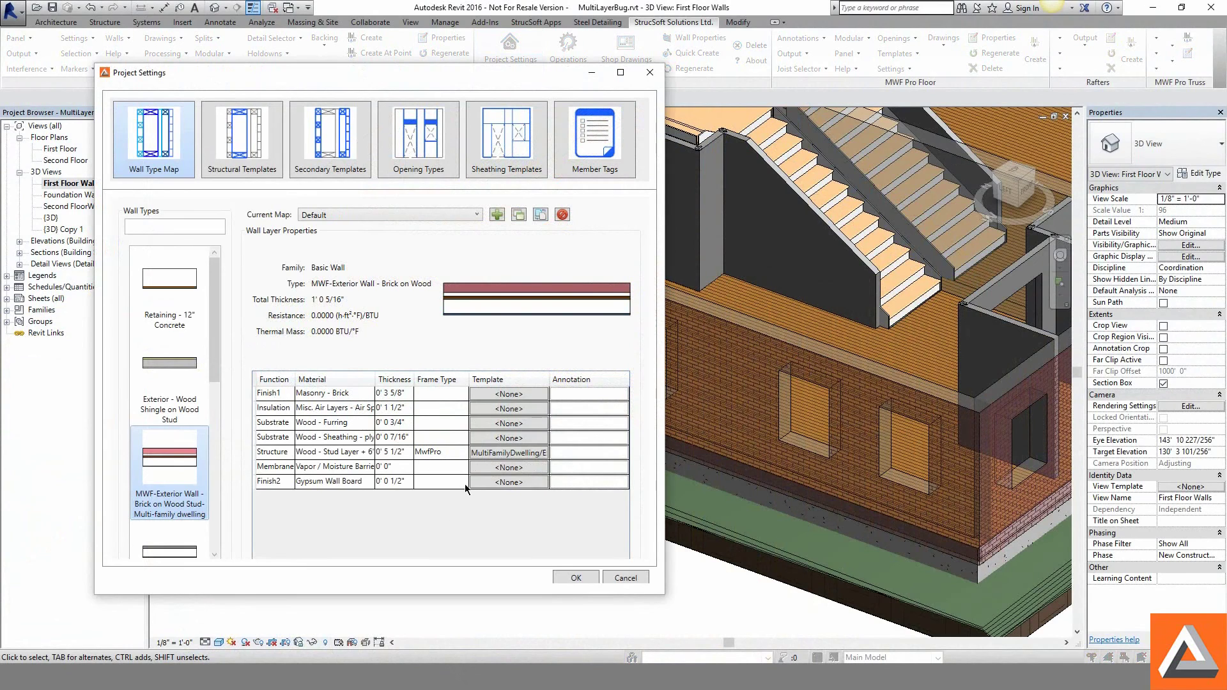
Assign the Secondary Horizontal 1x3 Furring template to the wall layer and open it for editing.
{"action": "left_click", "coordinate": [491, 424]}
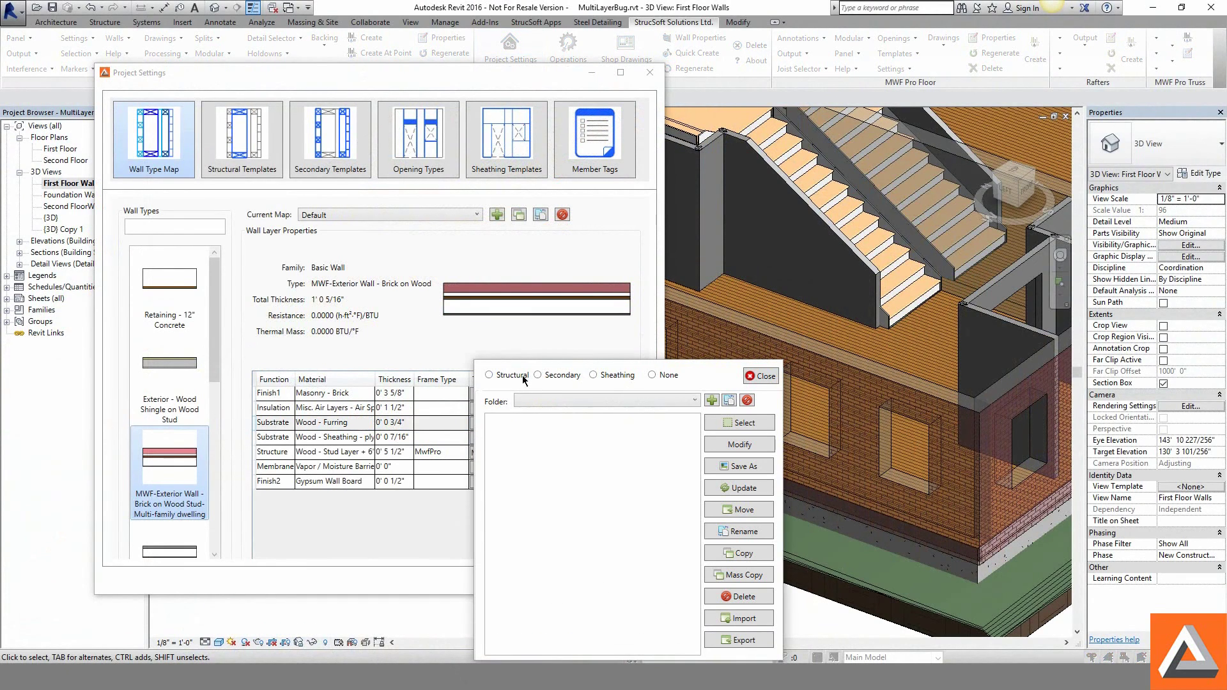
{"action": "left_click", "coordinate": [537, 435]}
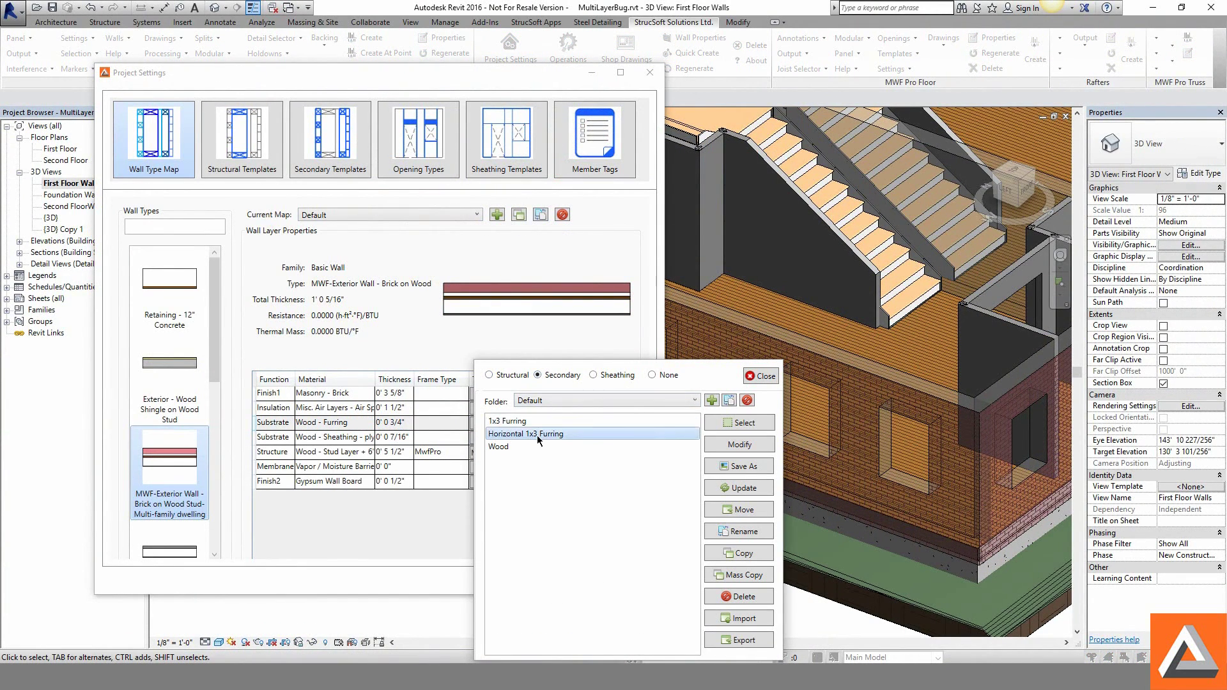
{"action": "left_click", "coordinate": [723, 447]}
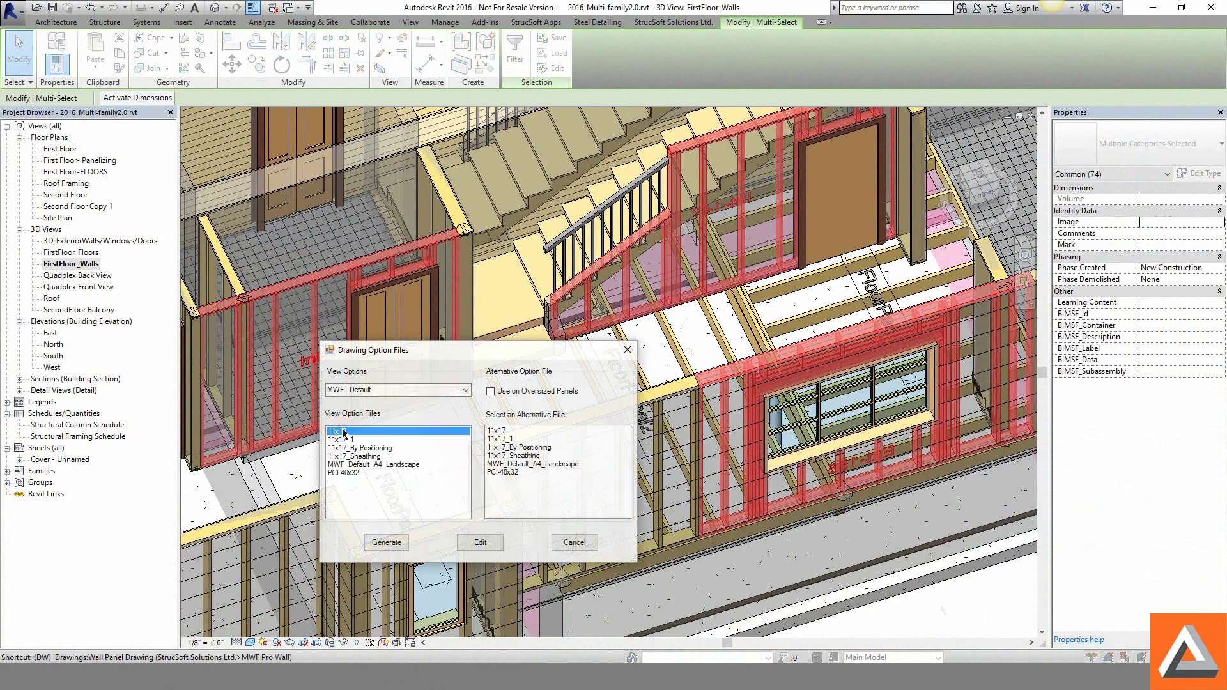
Generate the Ext-155, Int-147 and Int-151 shop drawing sheets, view them, then orbit the framed house.
{"action": "left_click", "coordinate": [387, 543]}
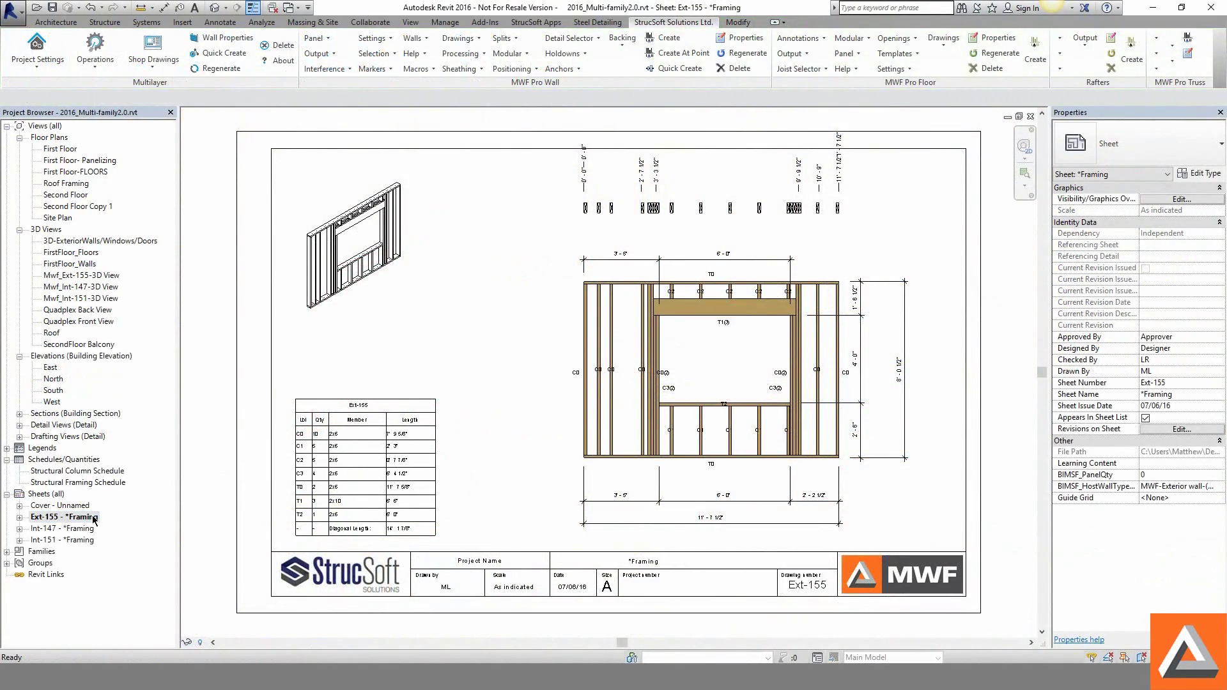
{"action": "double_click", "coordinate": [64, 529]}
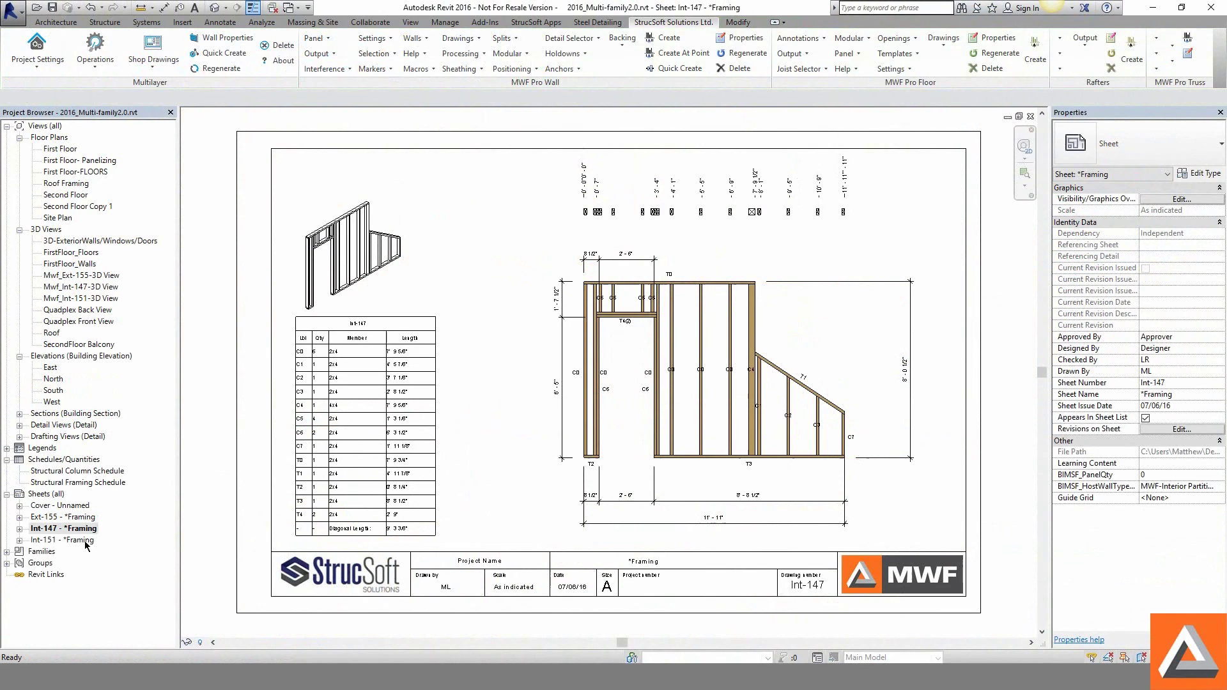
{"action": "double_click", "coordinate": [85, 540]}
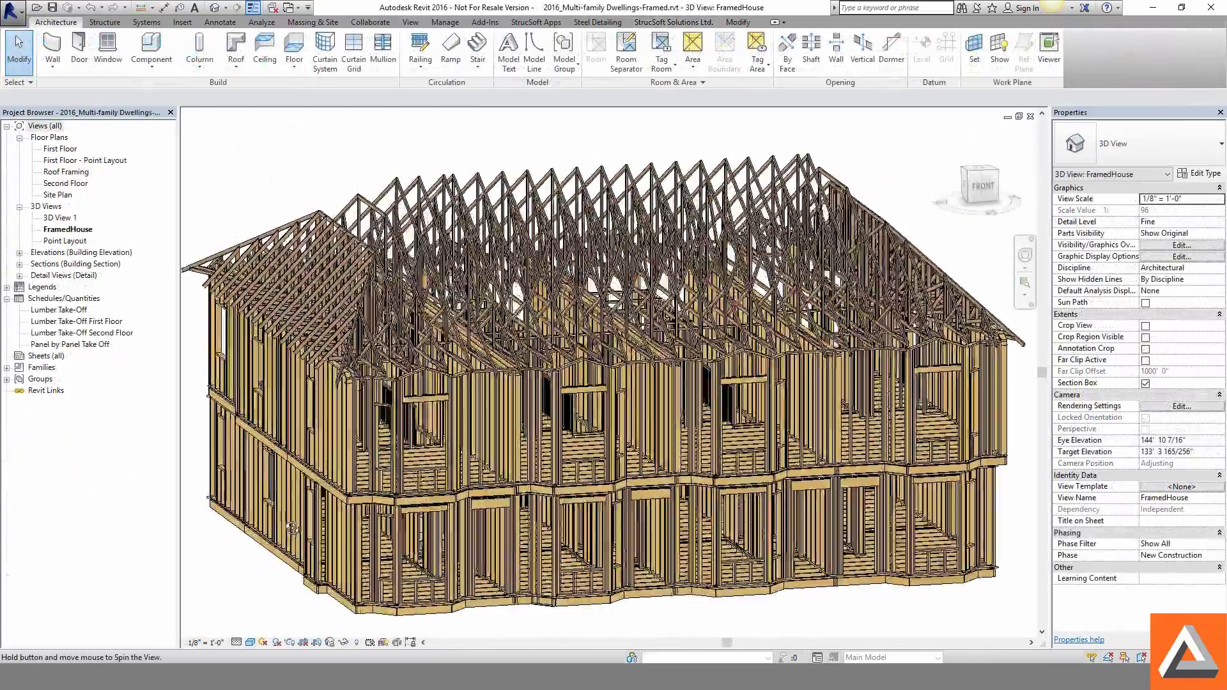
{"action": "middle_click_drag", "start_coordinate": [292, 529], "coordinate": [386, 522], "text": "shift"}
Open the Lumber Take-Off, First Floor, Second Floor, and Panel by Panel Take Off schedules in turn.
{"action": "double_click", "coordinate": [61, 310]}
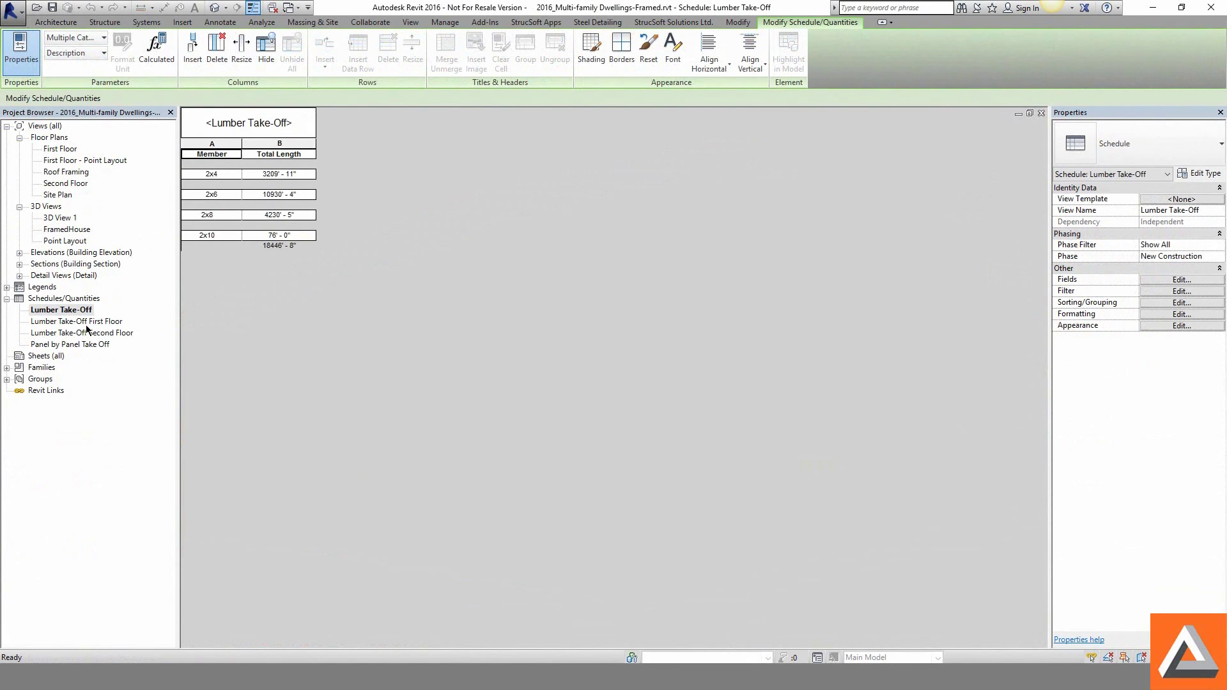
{"action": "left_click", "coordinate": [85, 322]}
{"action": "double_click", "coordinate": [85, 323]}
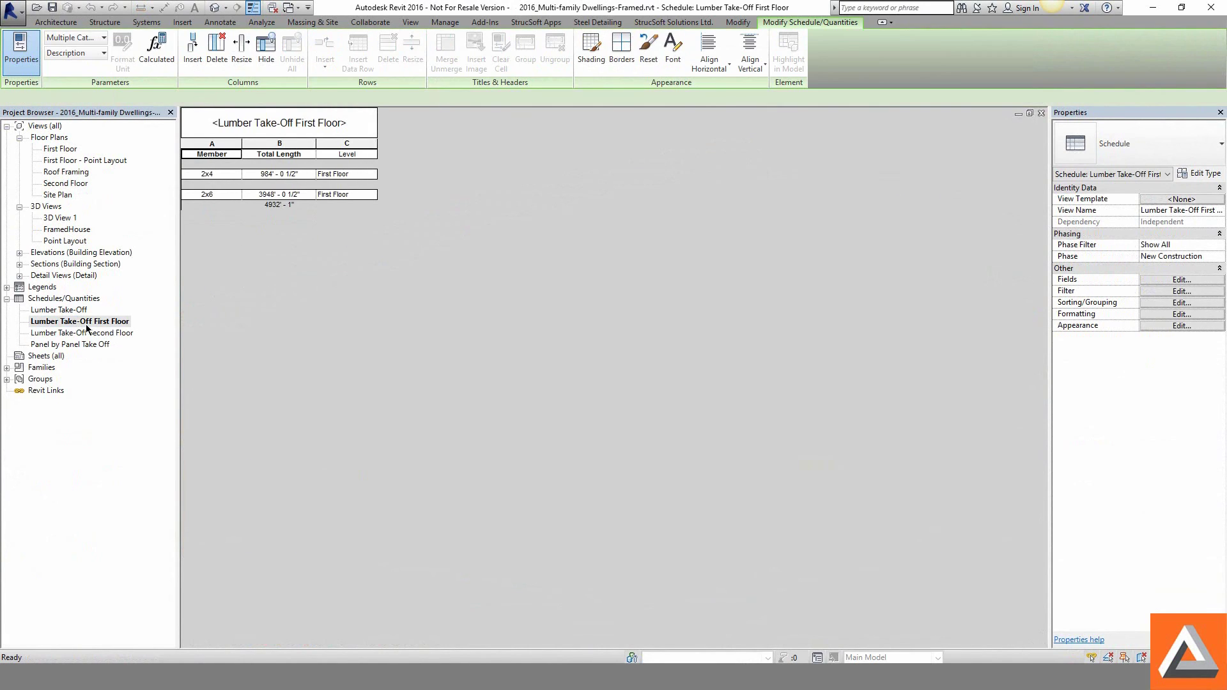
{"action": "left_click", "coordinate": [90, 334]}
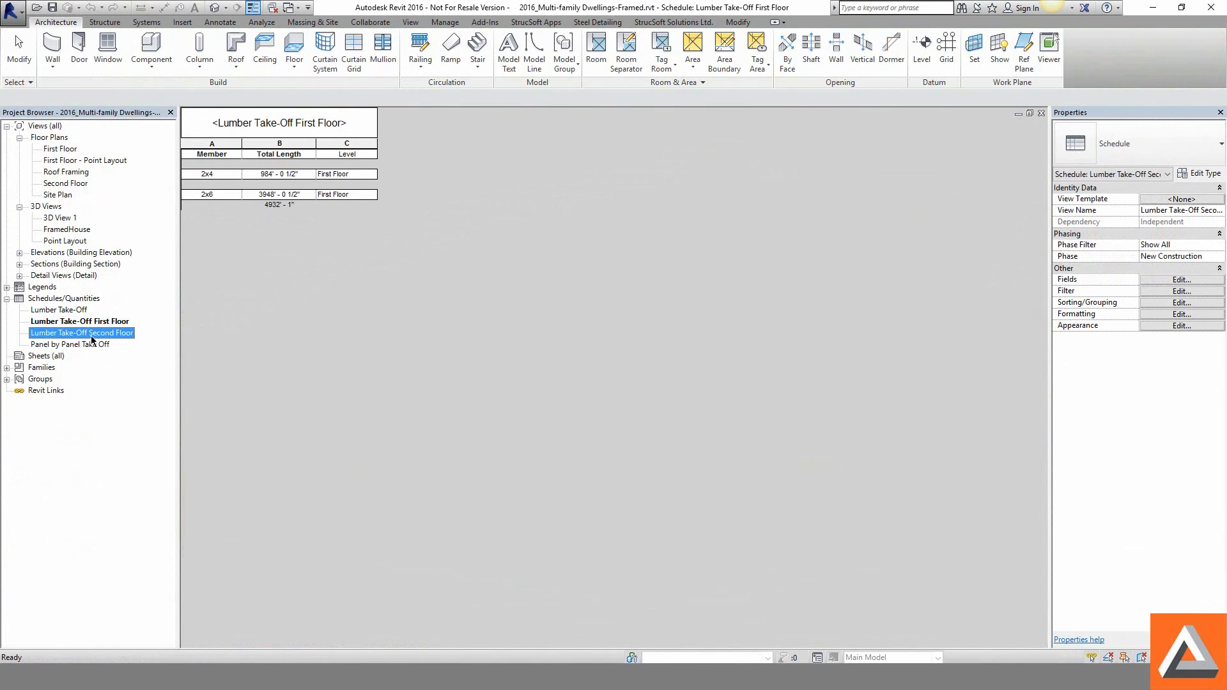
{"action": "double_click", "coordinate": [91, 334]}
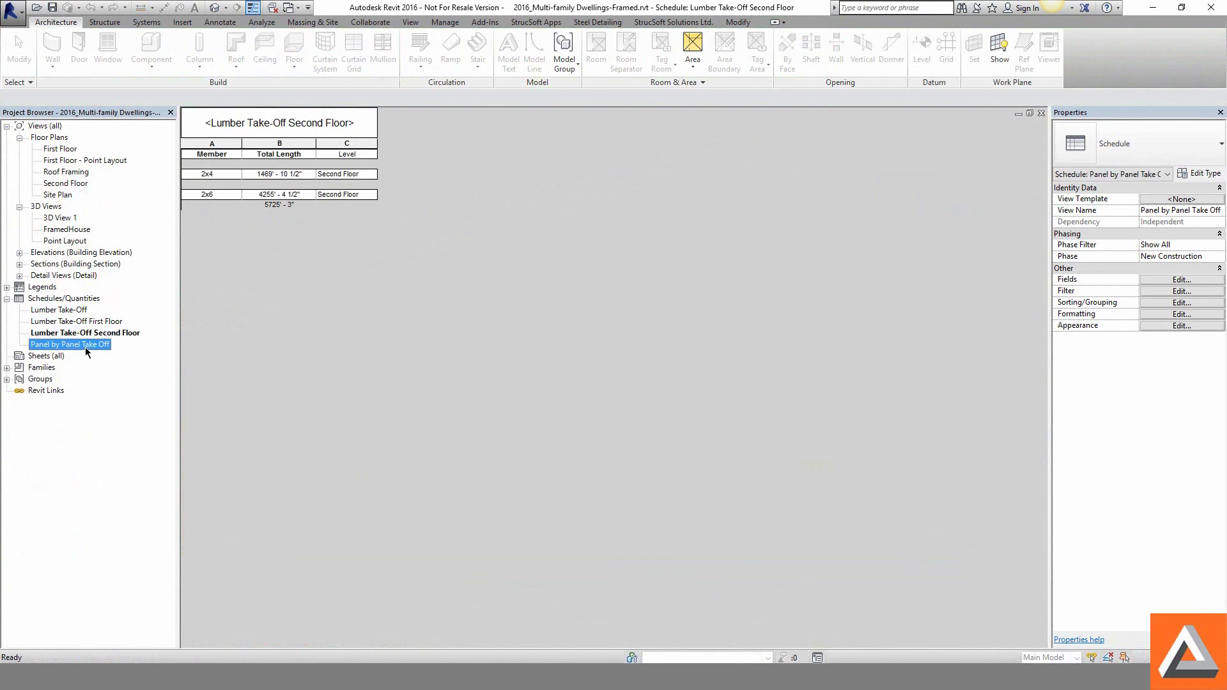
{"action": "double_click", "coordinate": [86, 345]}
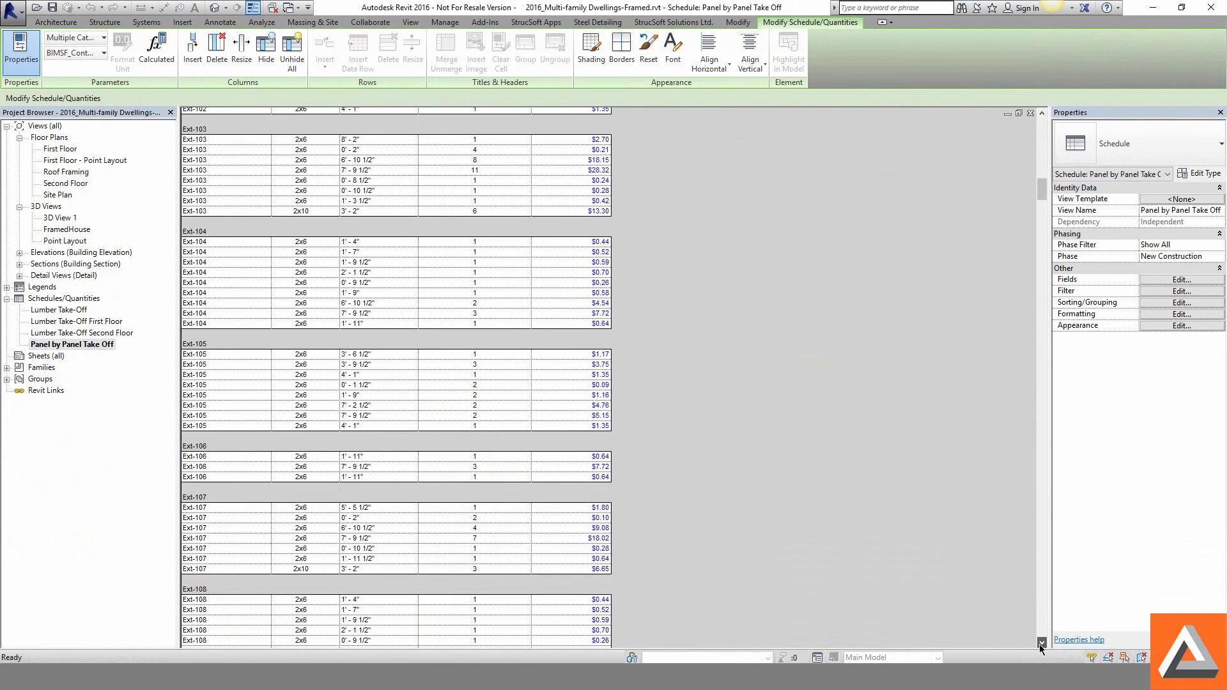
{"action": "left_click", "coordinate": [1040, 644]}
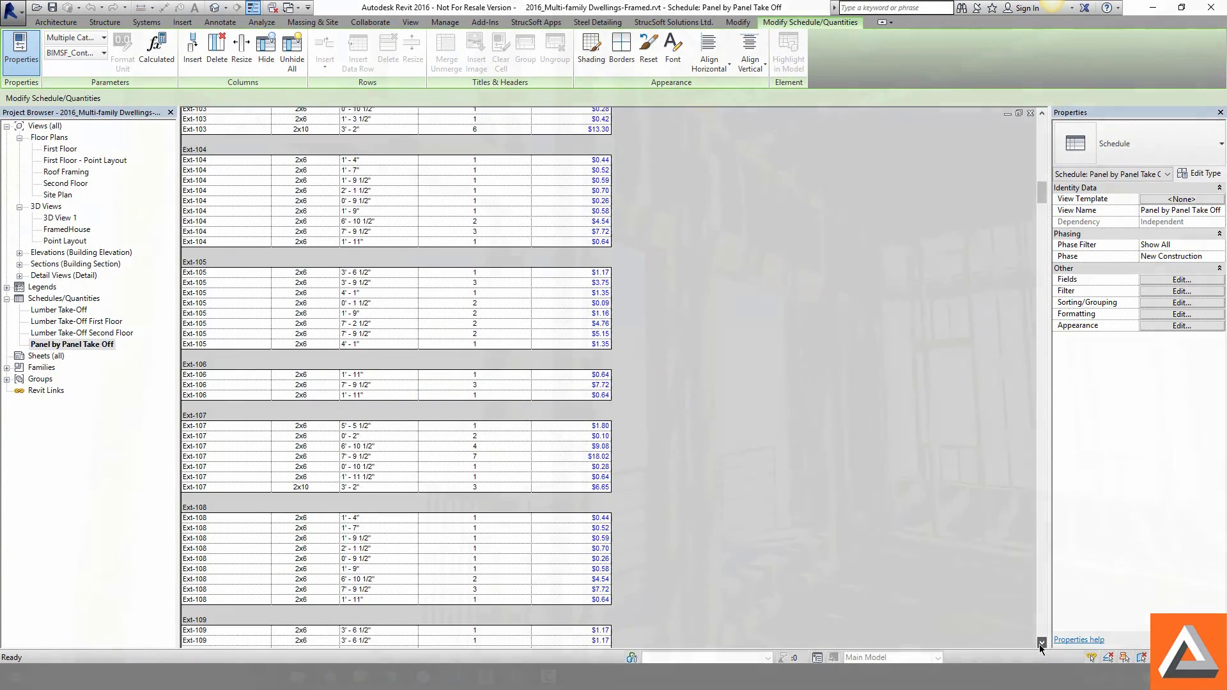